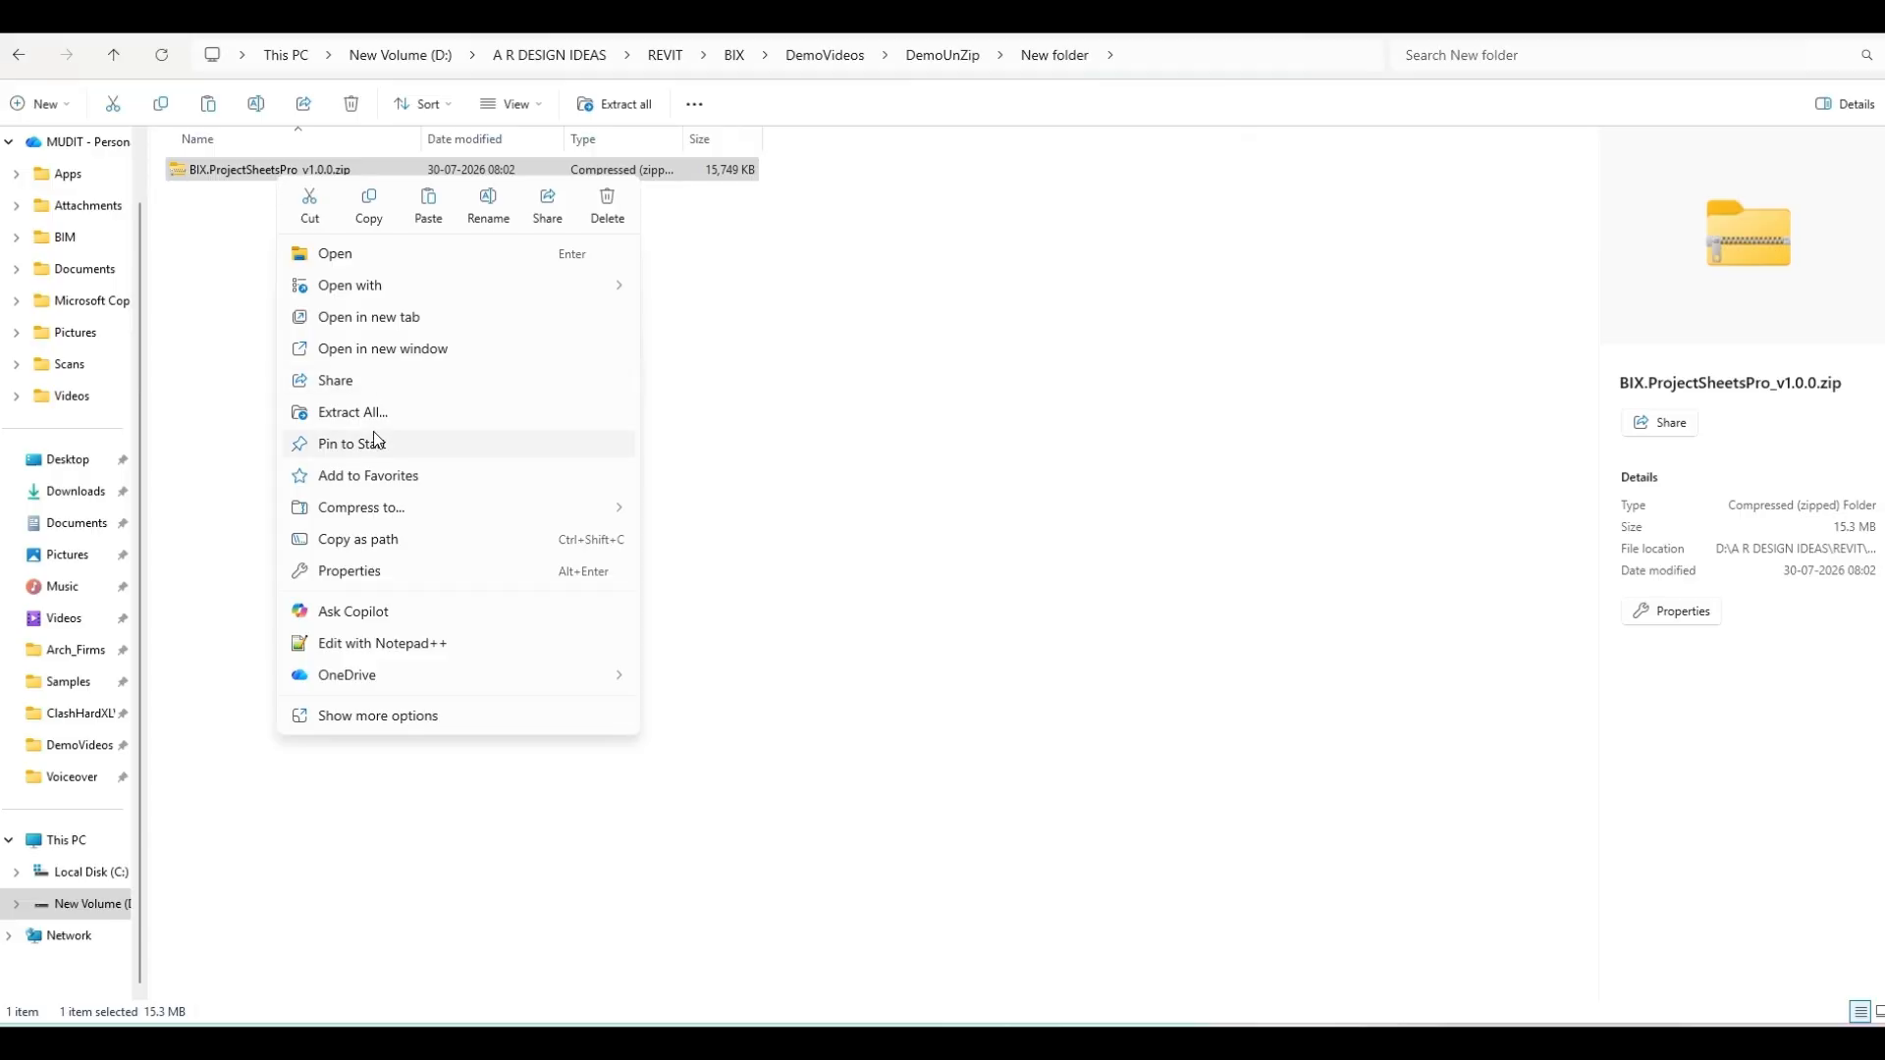
Extract BIX.ProjectSheetsPro_v1.0.0.zip to the current New folder and open the extracted package folder
left_click(364, 413)
left_click(1129, 713)
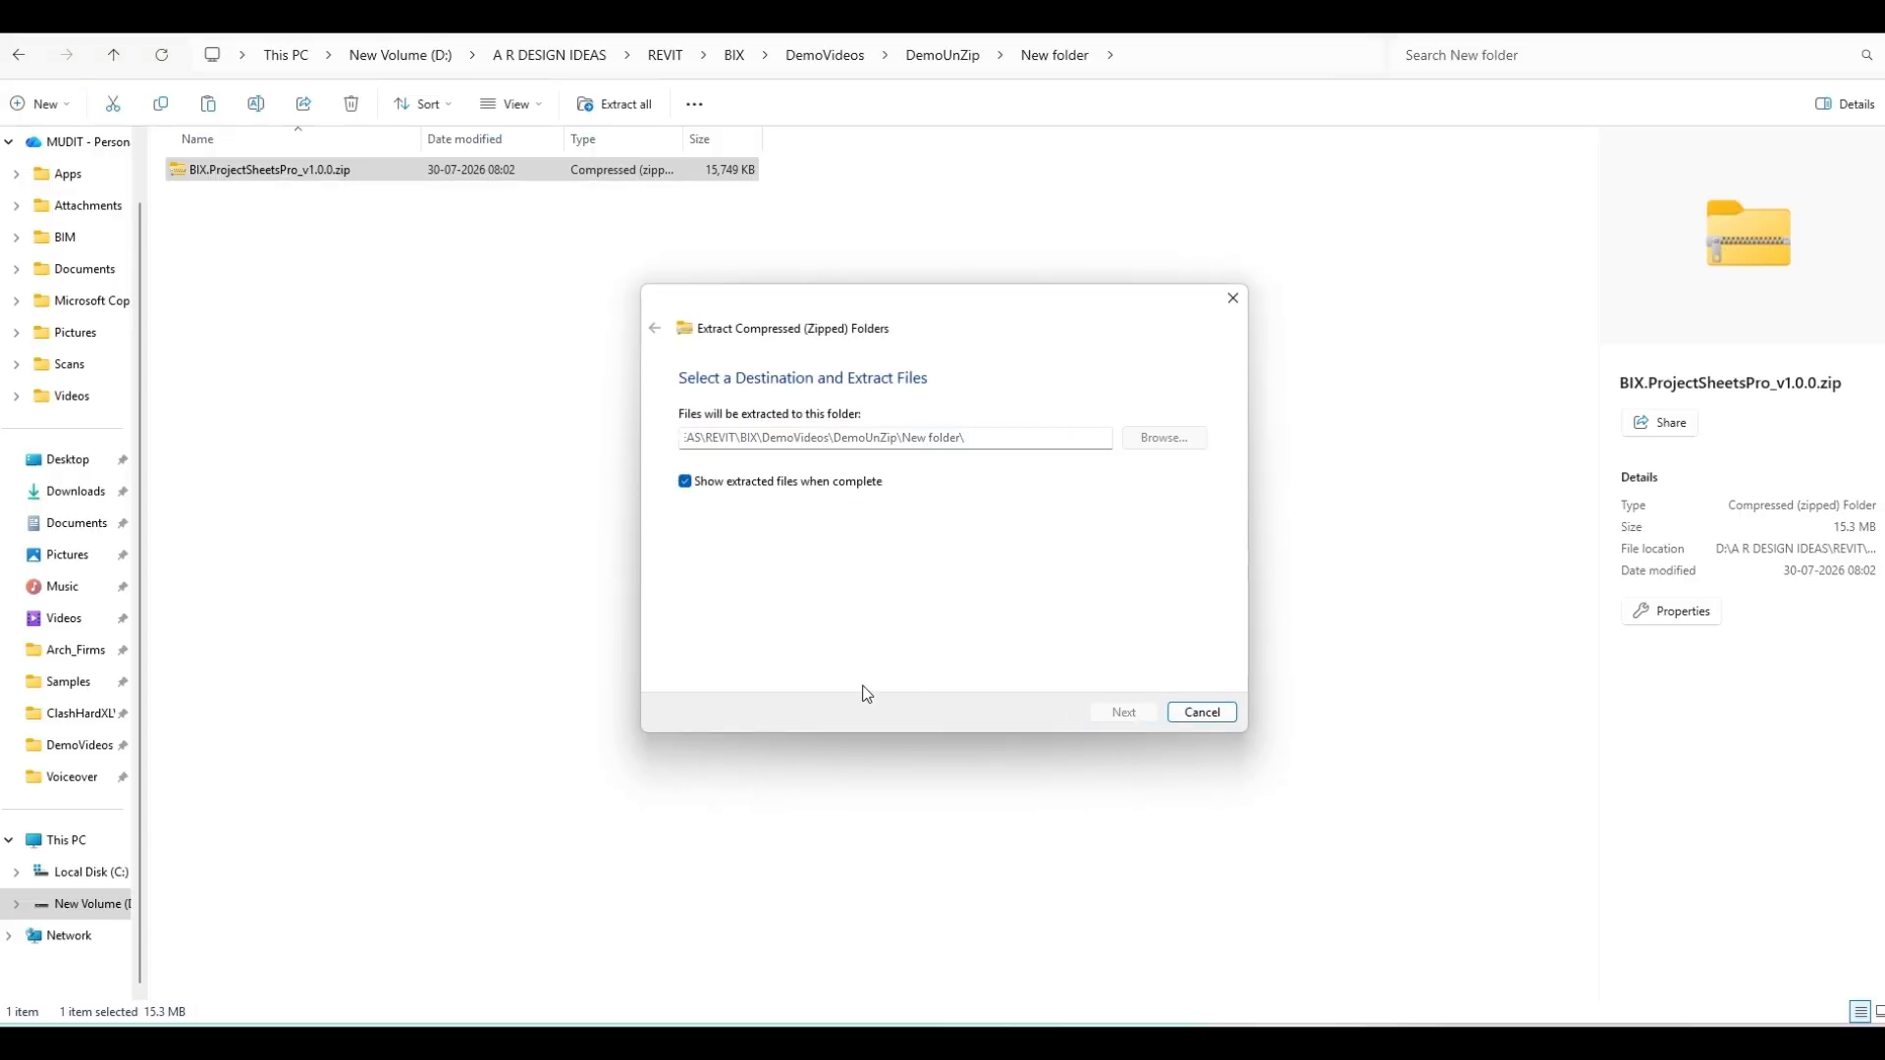
double_click(892, 98)
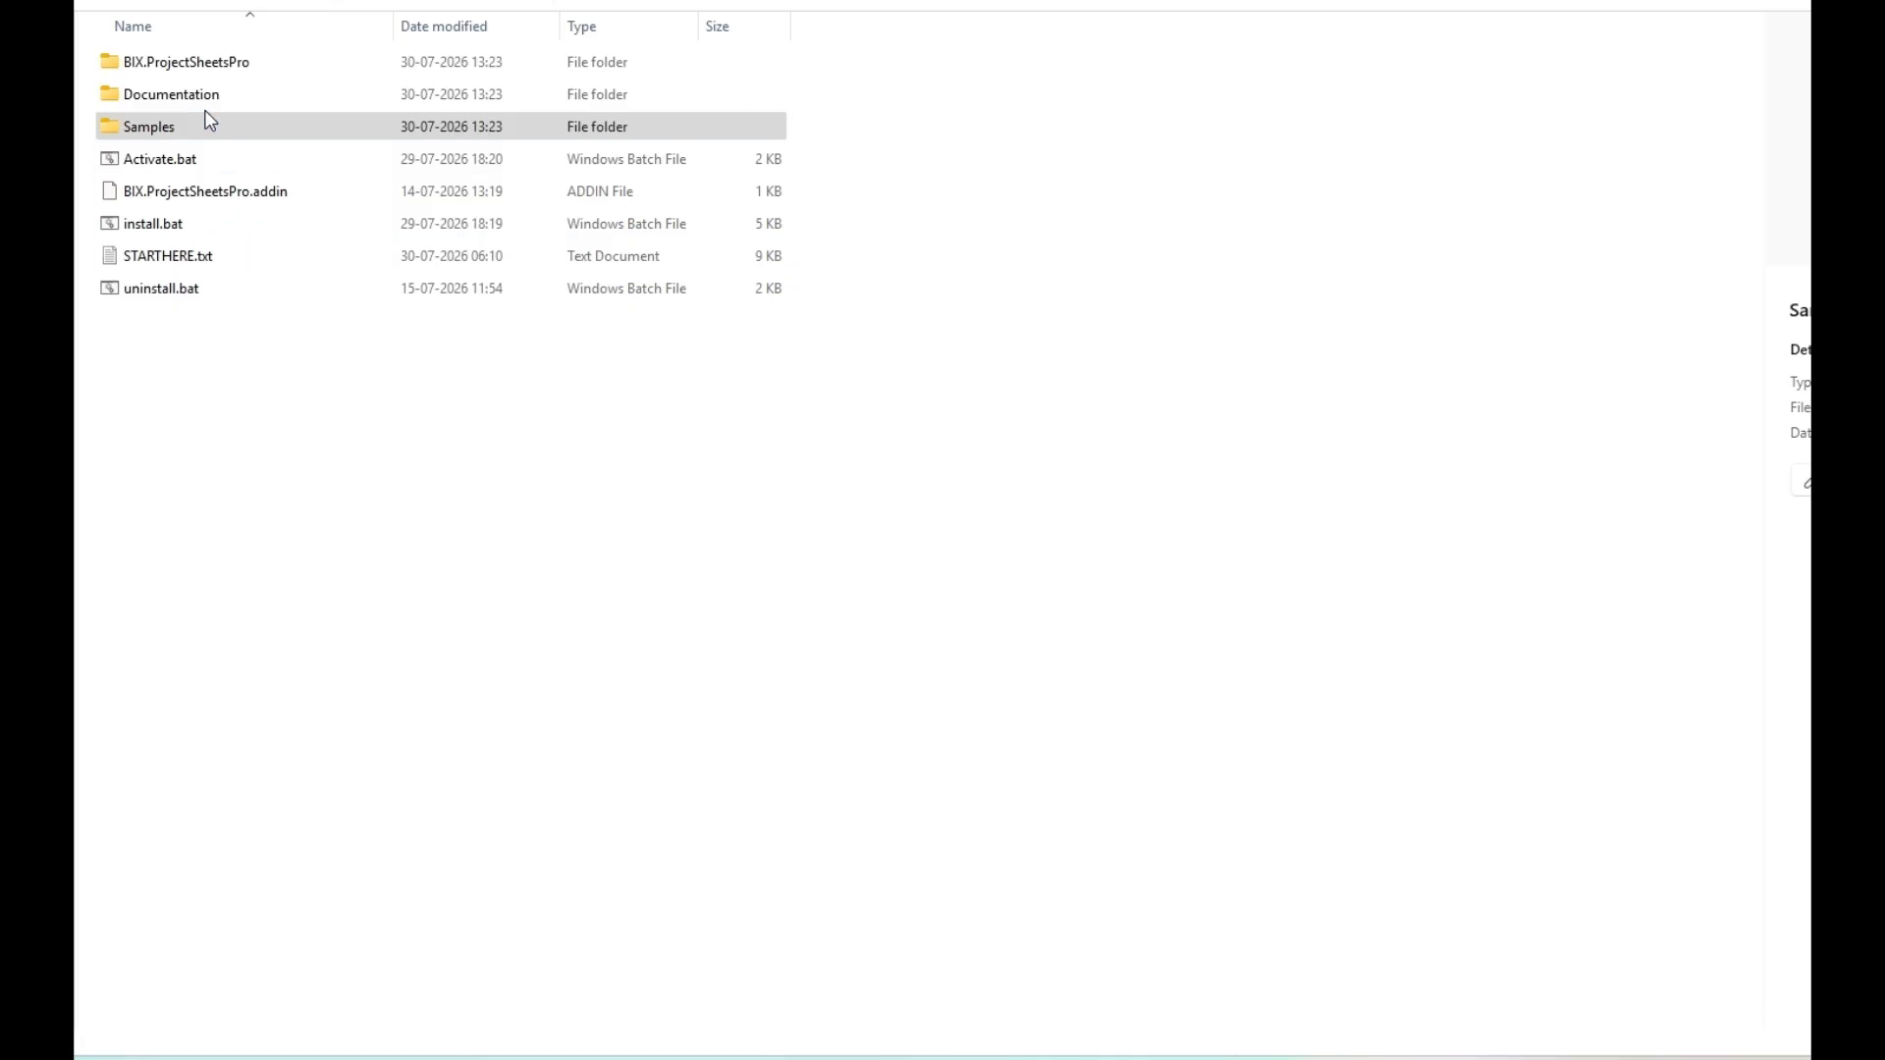
Look through the contents of the Documentation and Samples folders in the extracted package
double_click(165, 98)
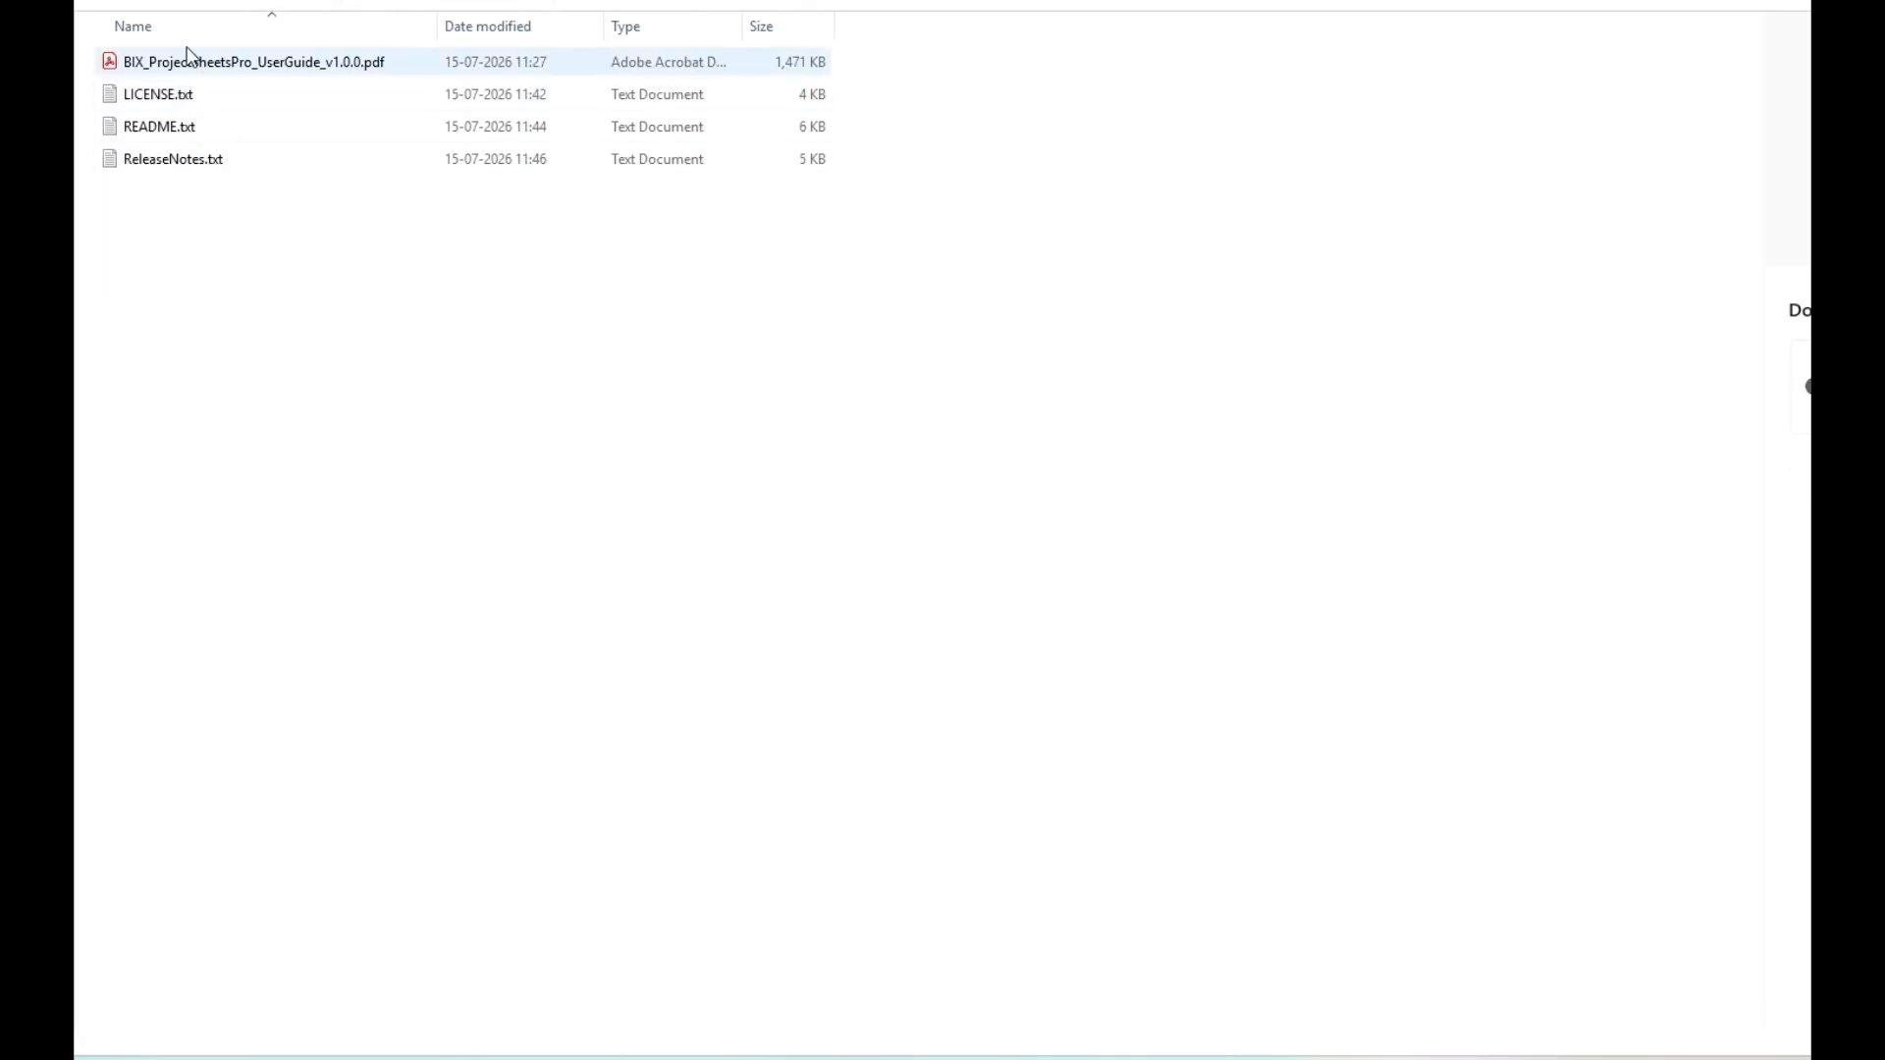
key("alt+Left")
double_click(155, 131)
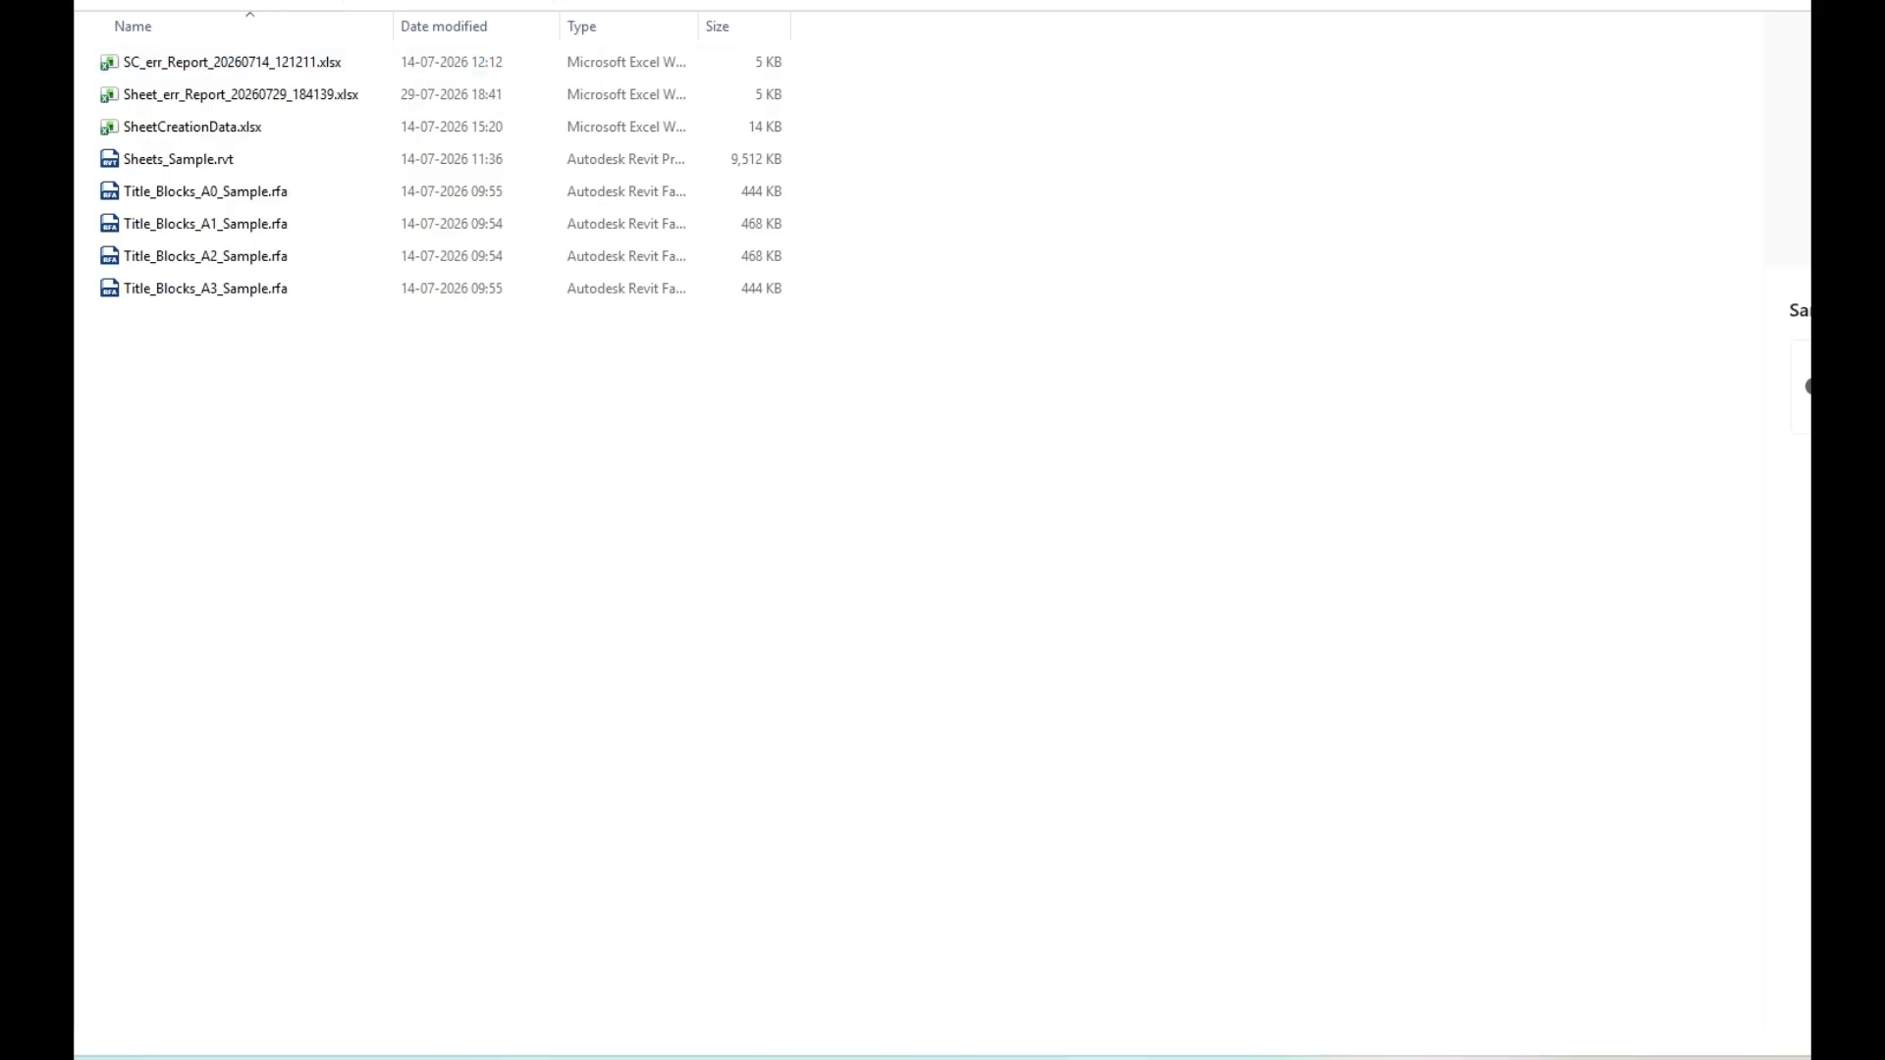
key("alt+Up")
Run install.bat to install the BIX Project Sheets Pro add-in, skipping the license key entry
left_click(169, 224)
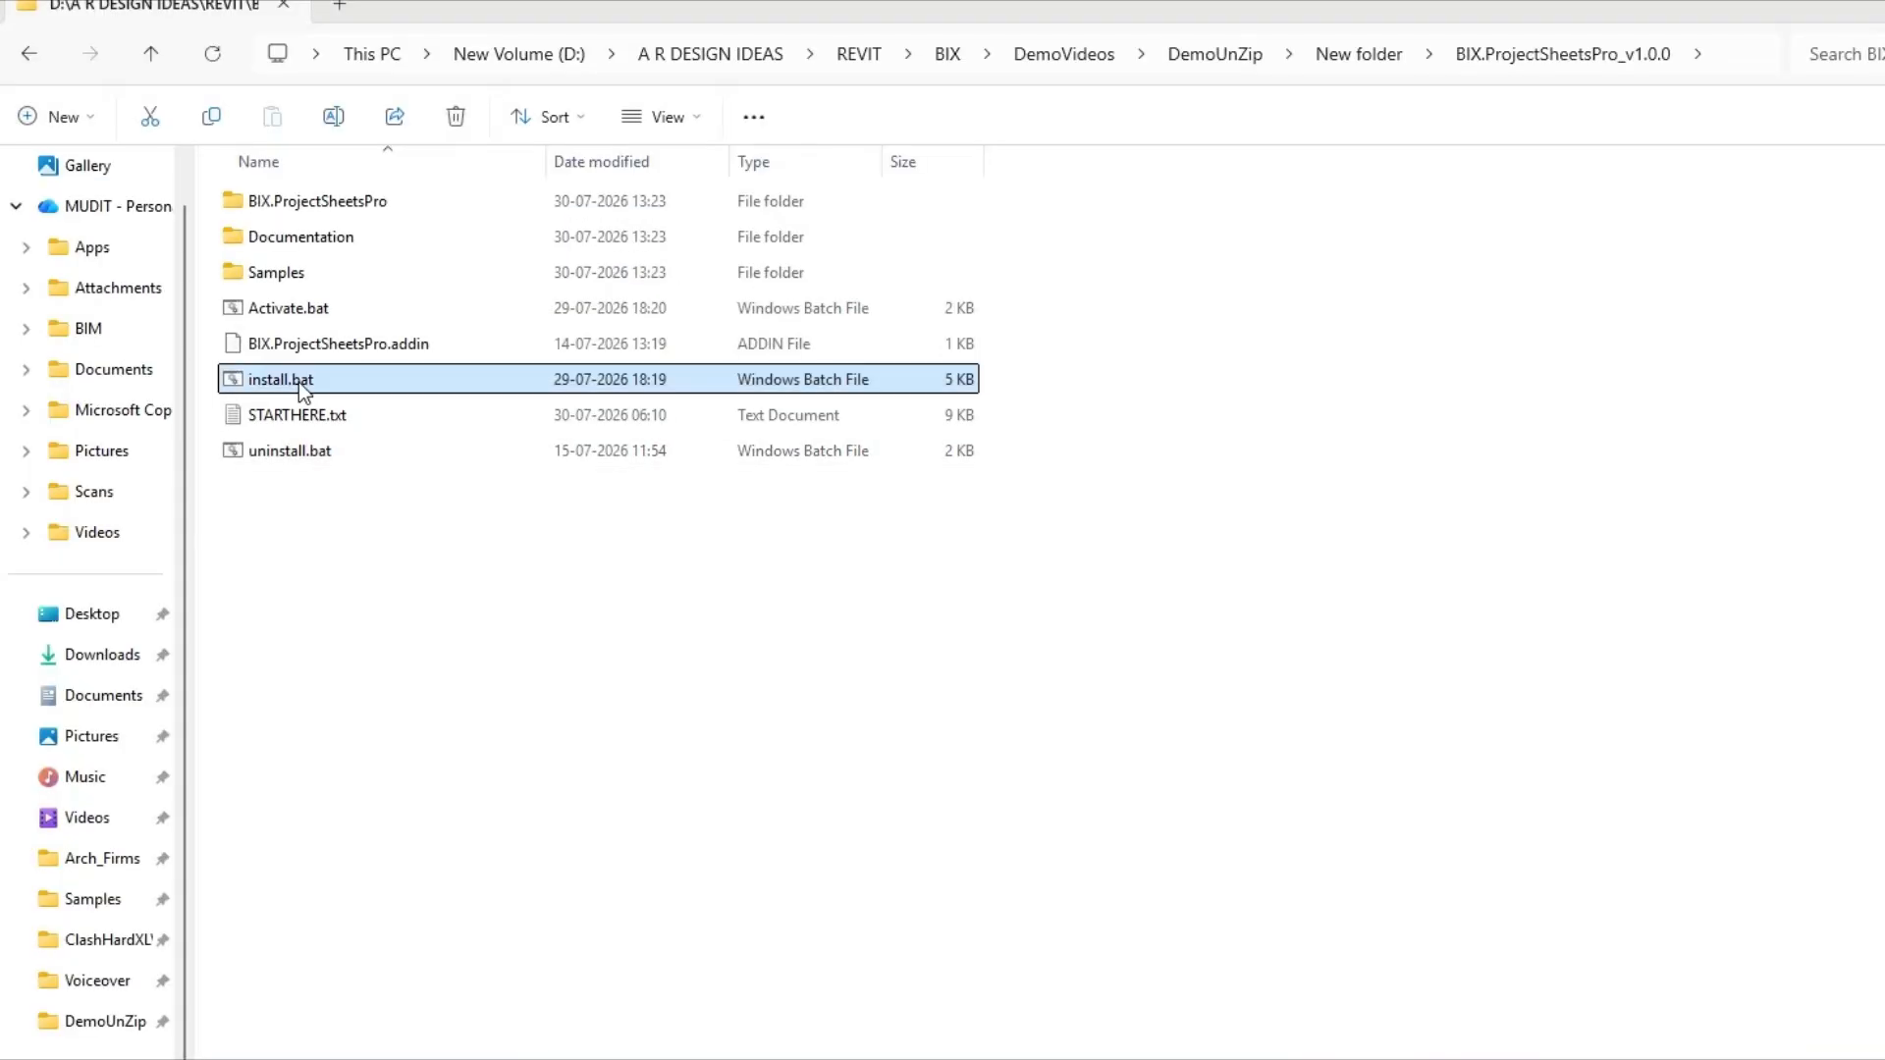
double_click(299, 381)
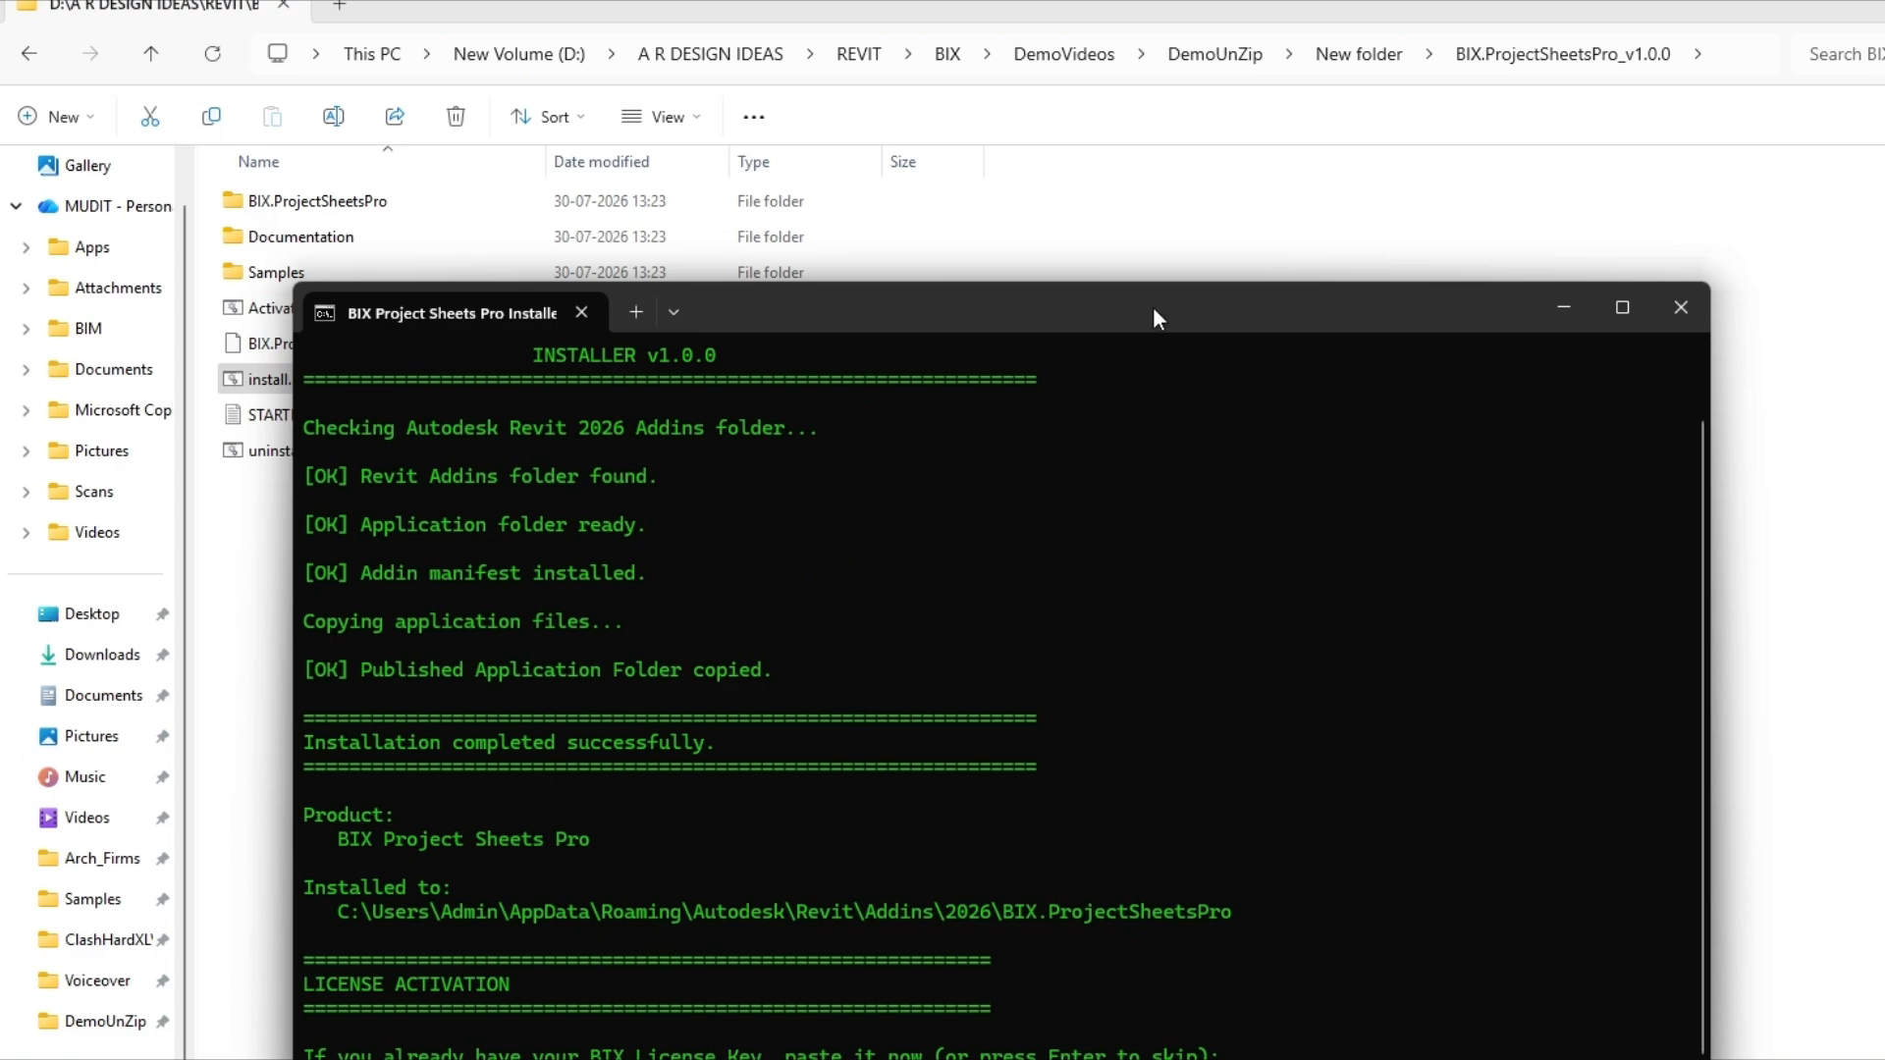
left_click_drag(1153, 312, 1110, 232)
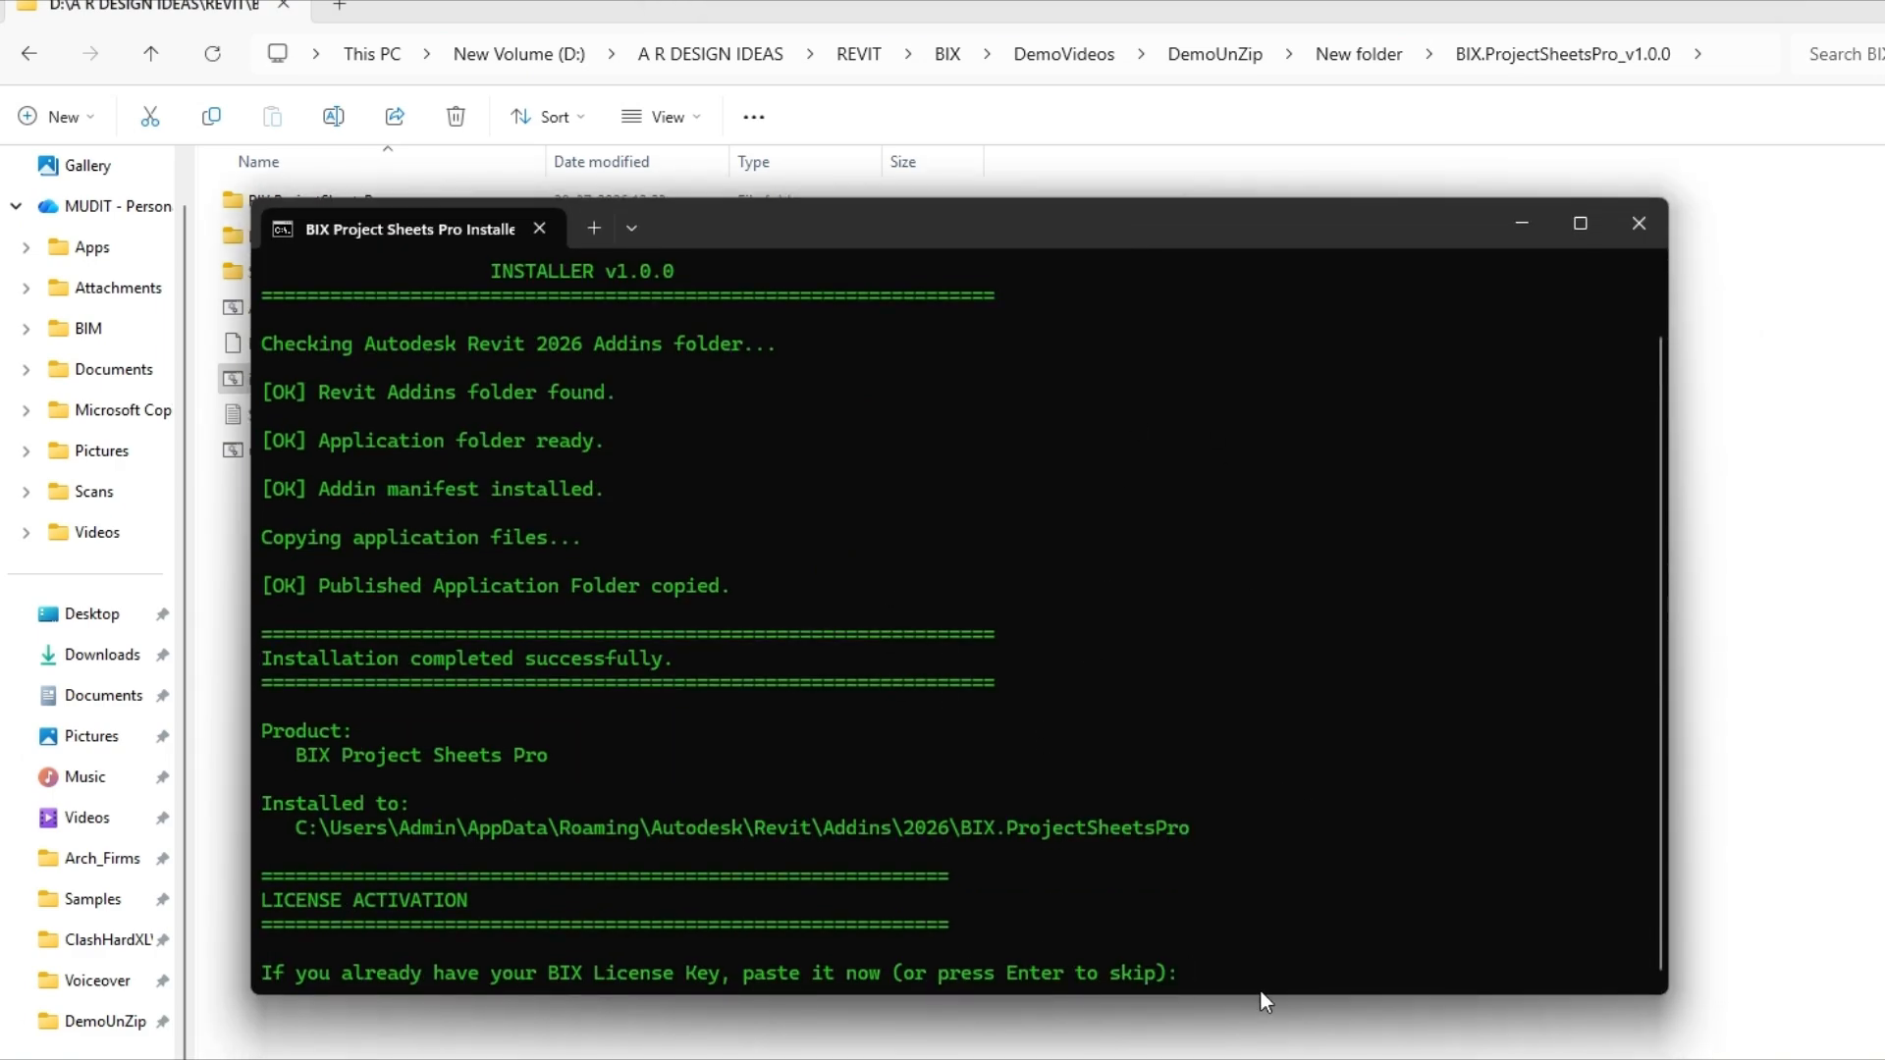
key("Return")
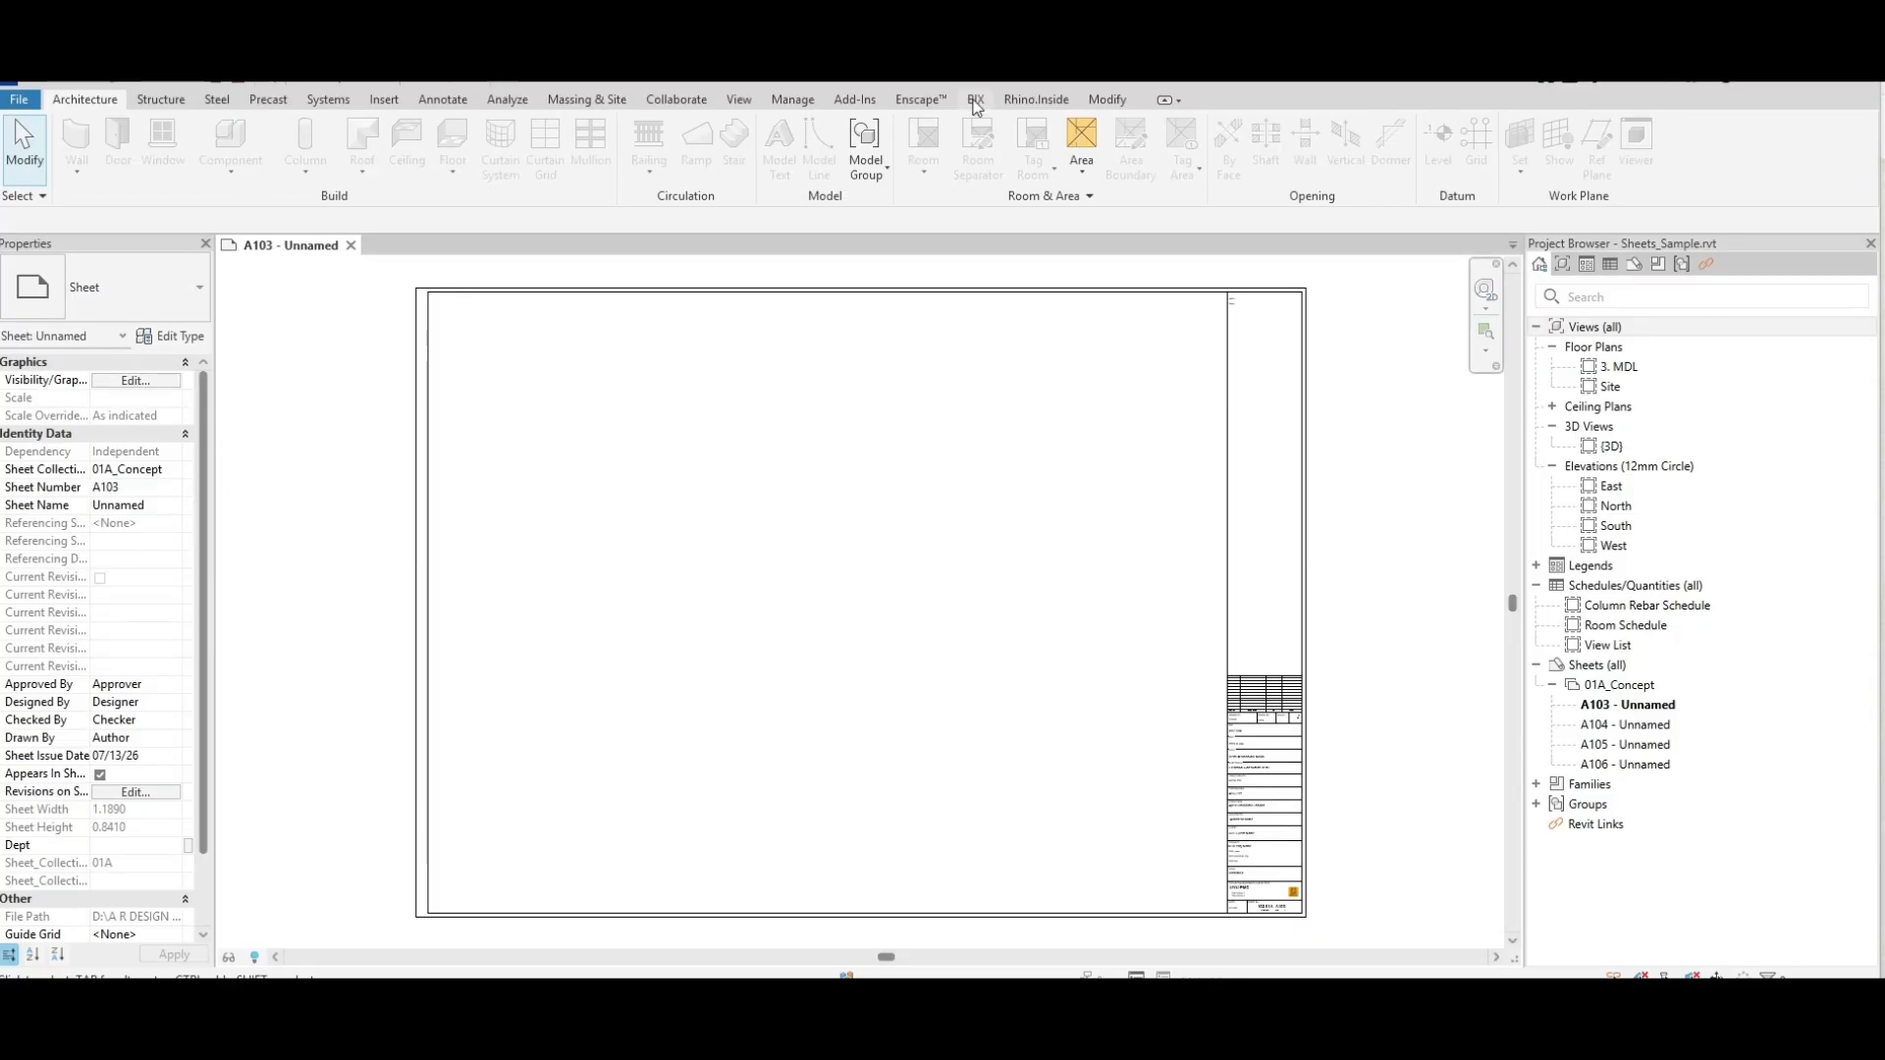
In Revit, launch the BIX Create Project Sheets command and load SheetCreationData.xlsx from the Samples folder as the Excel file
left_click(975, 100)
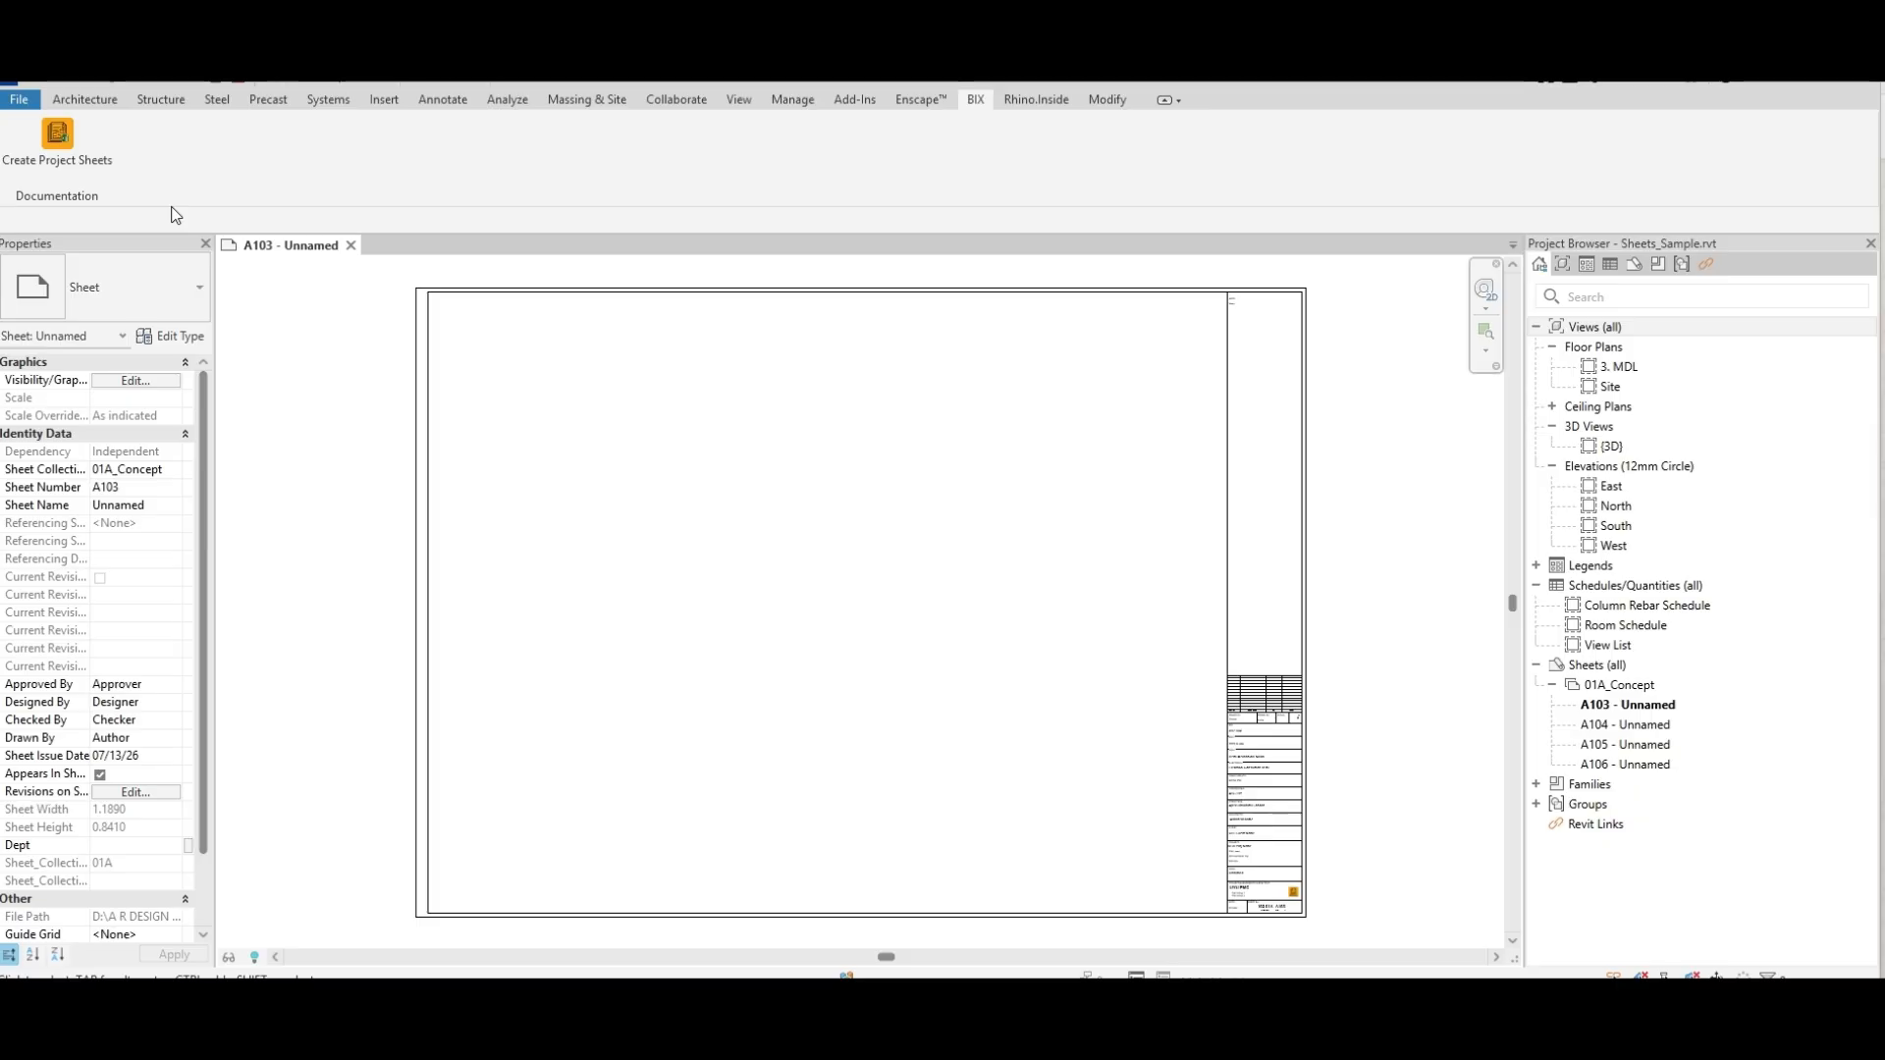
left_click(51, 135)
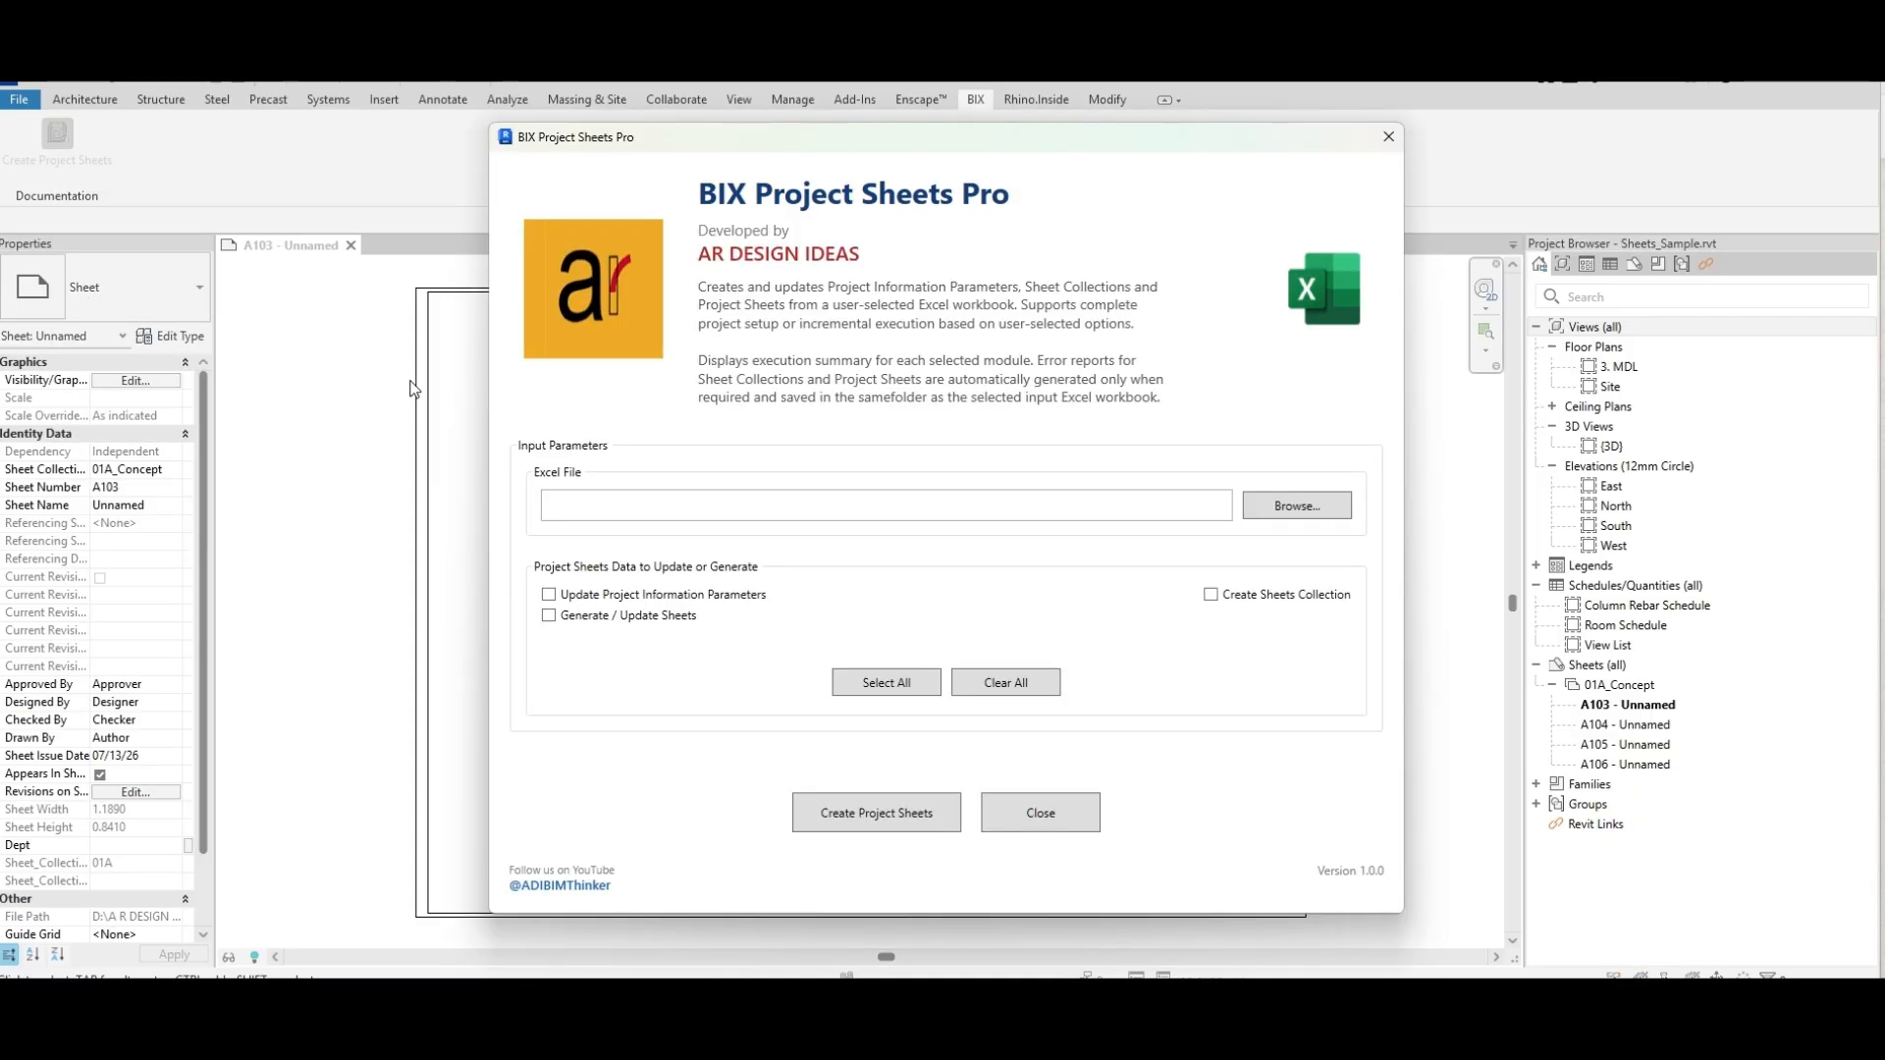
left_click(1296, 506)
left_click(1507, 762)
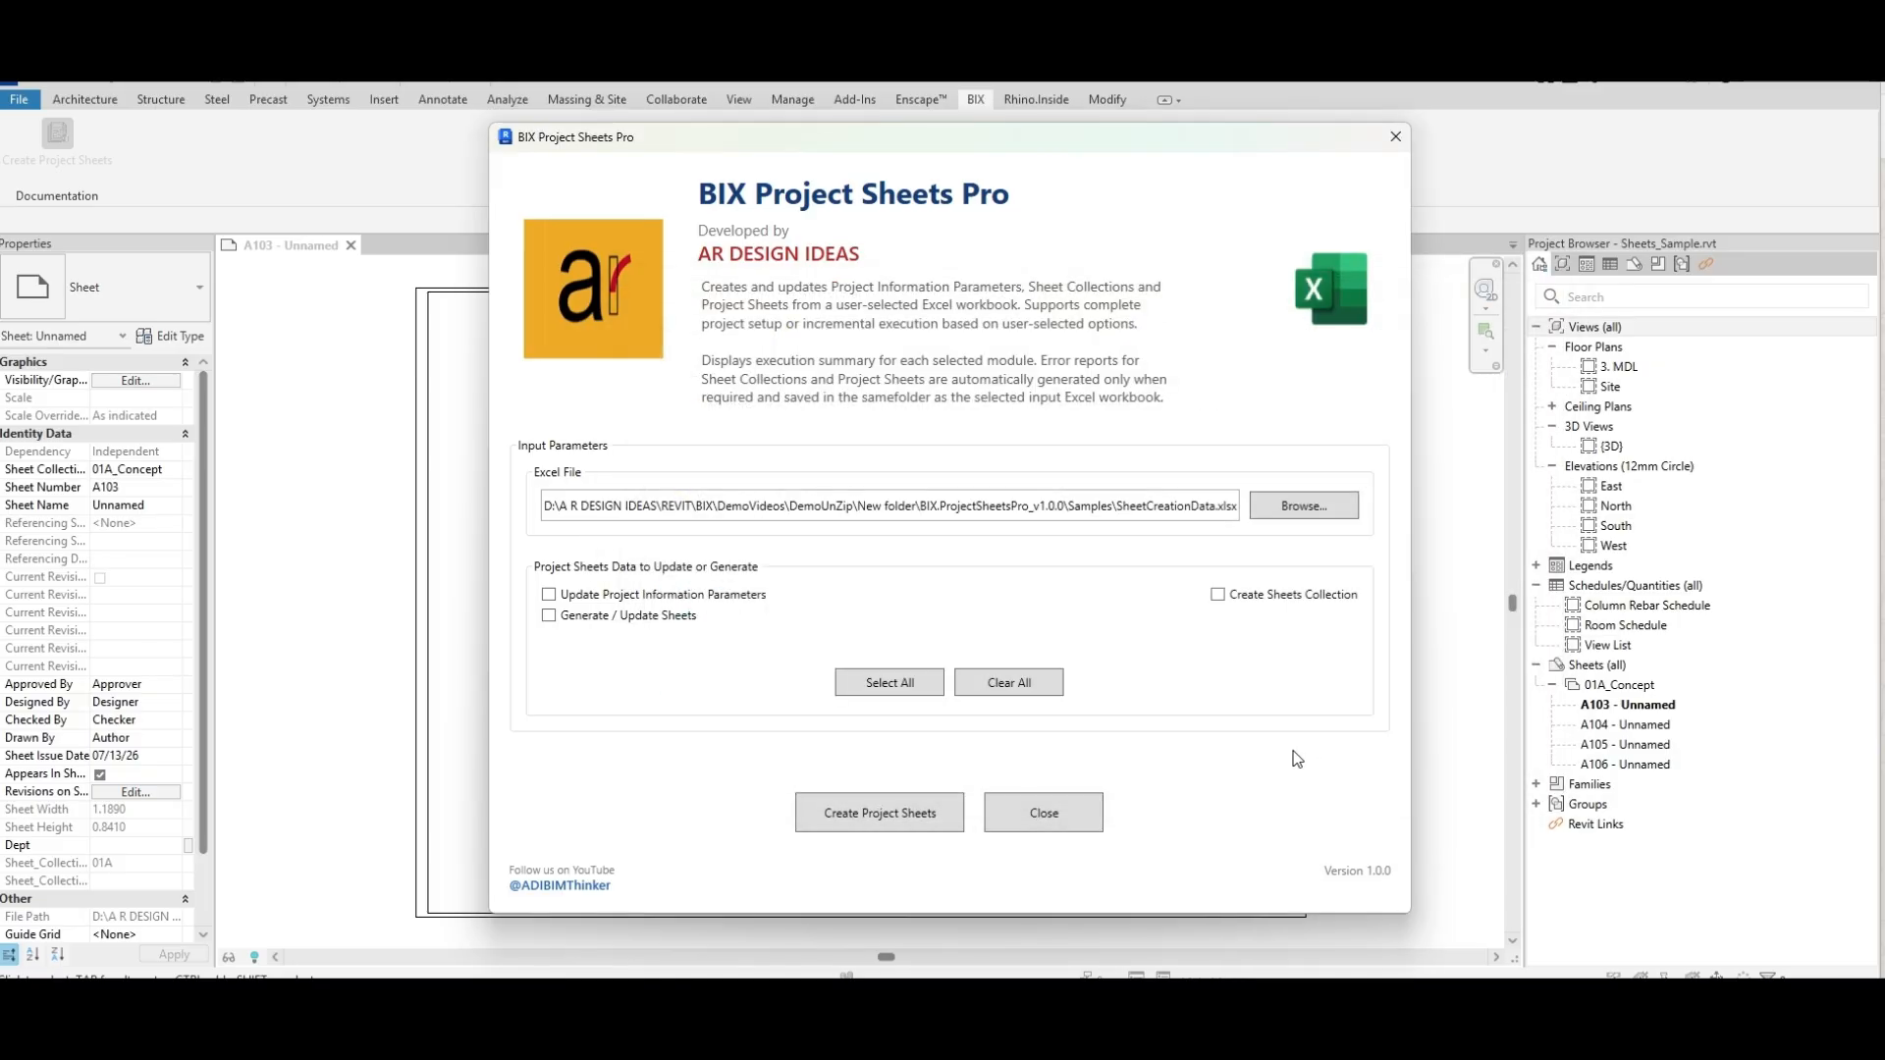
Try to create the project sheets with project information, sheets and sheets collection options all enabled
left_click(549, 595)
left_click(549, 615)
left_click(1217, 596)
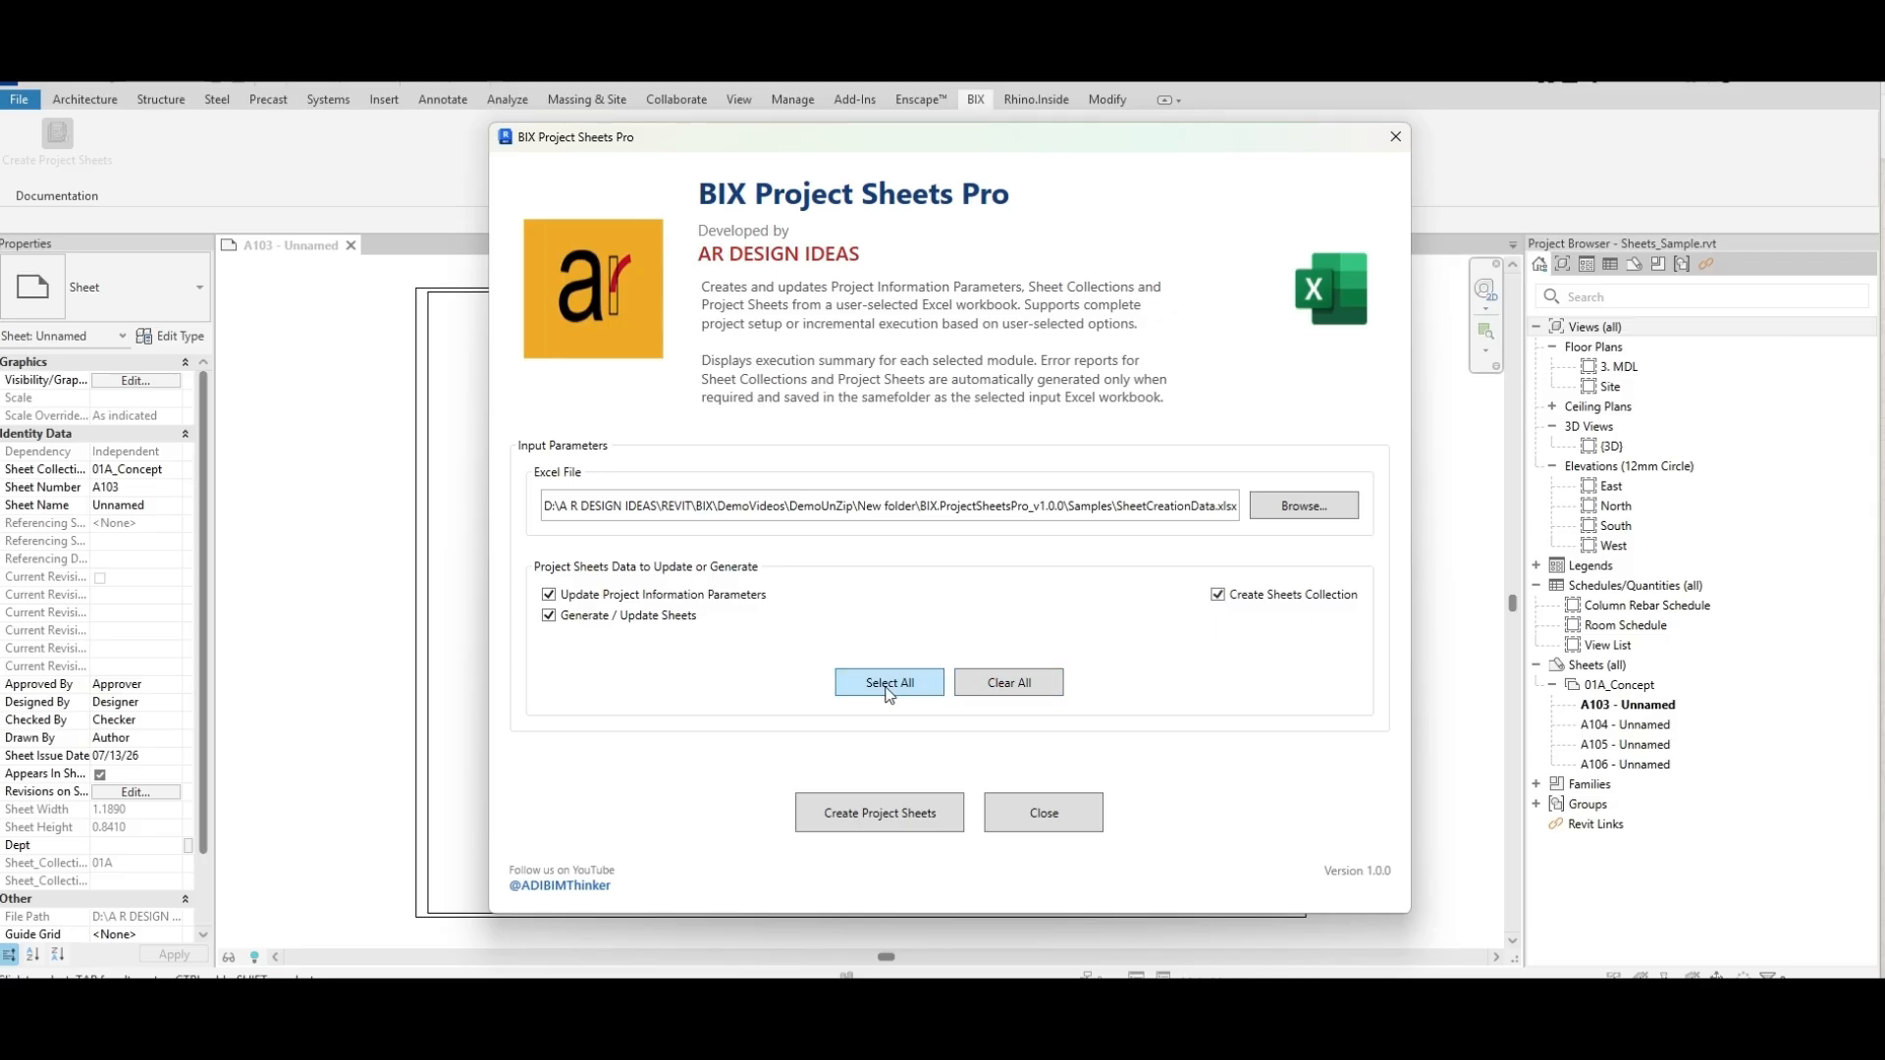
left_click(917, 819)
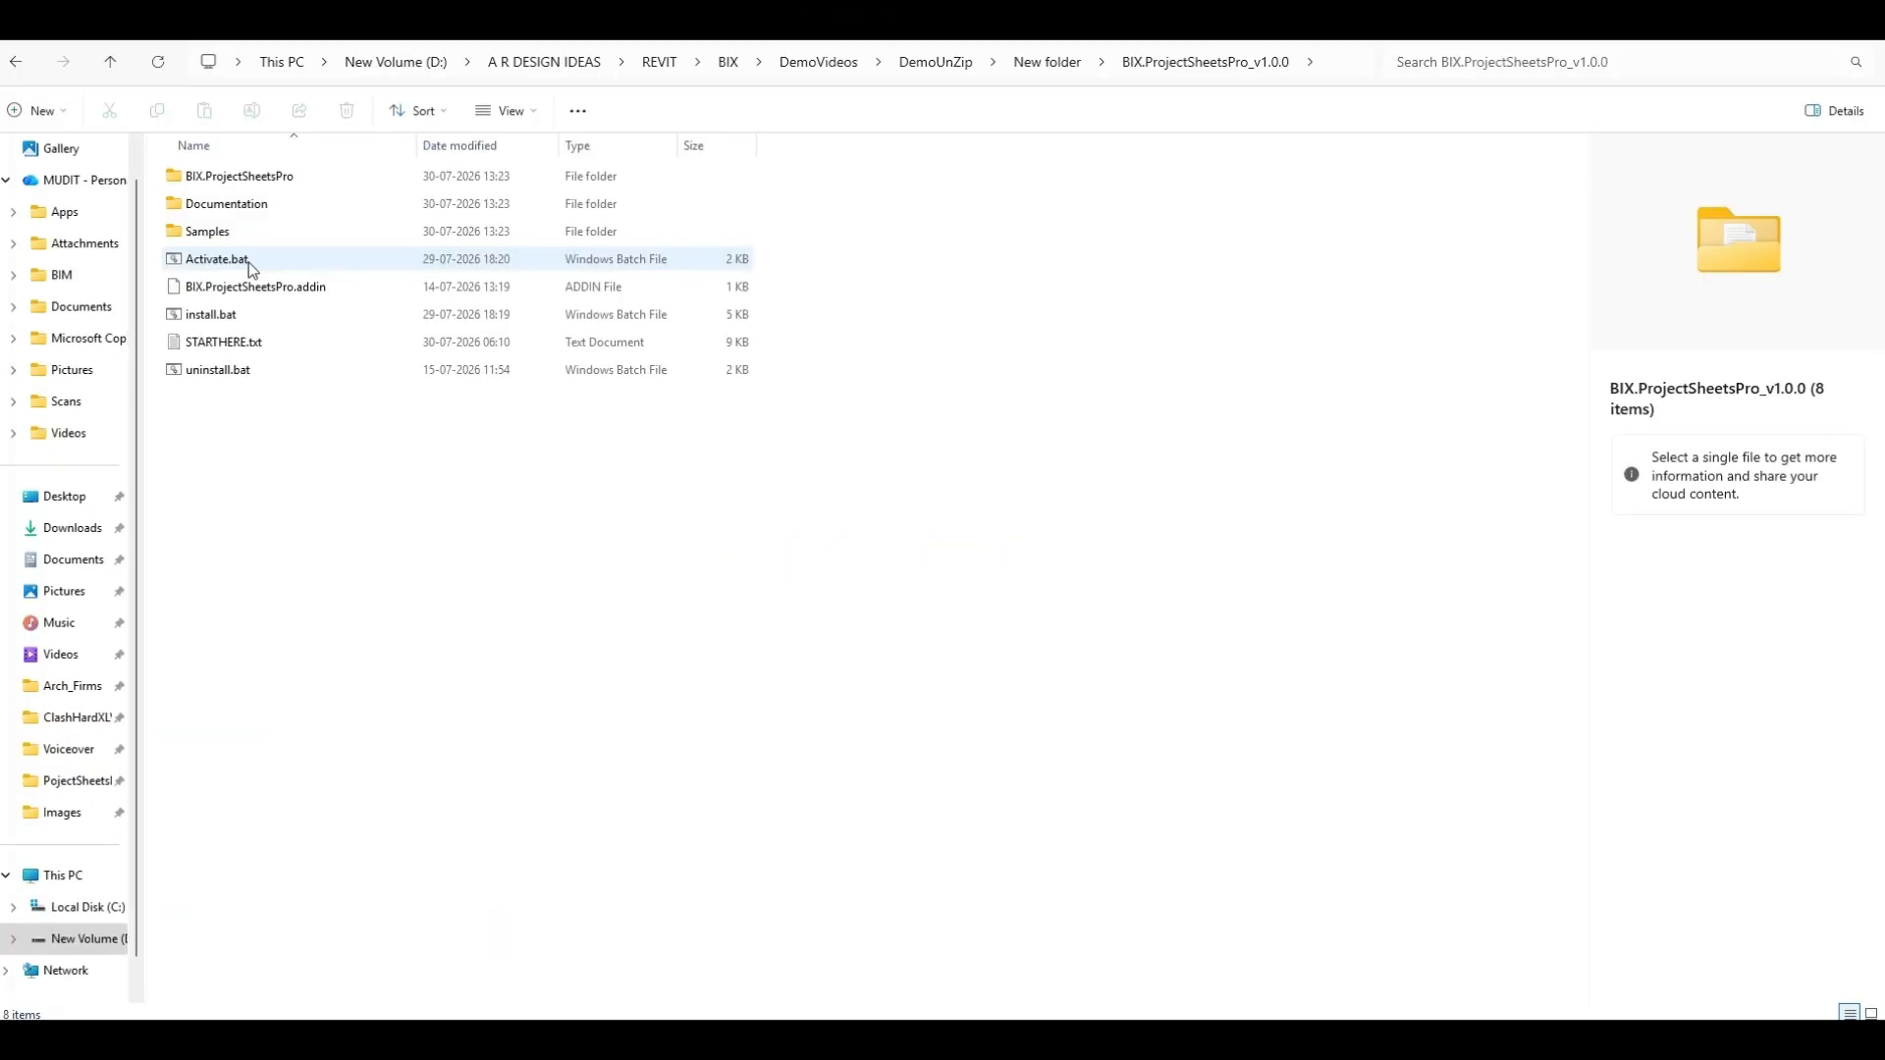
Switch to File Explorer, run Activate.bat and submit the BIX license key to activate ProjectSheetsPro
double_click(255, 263)
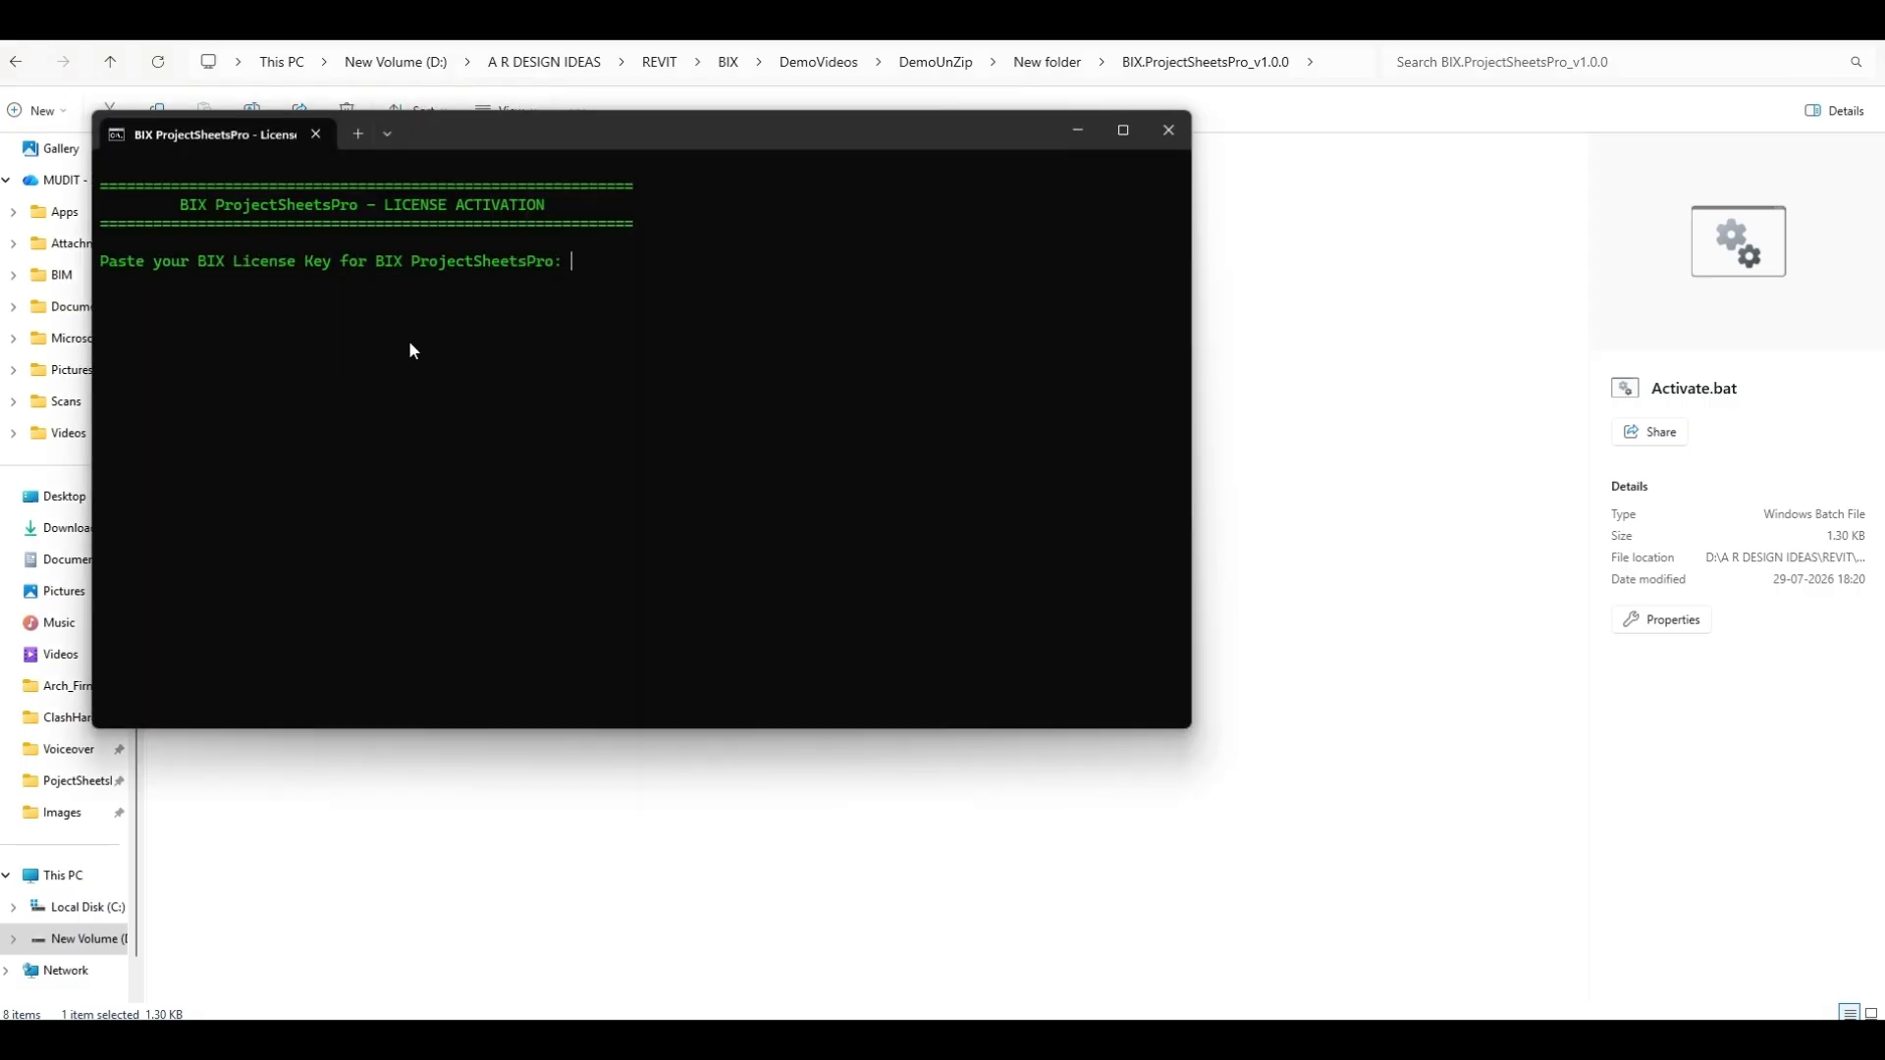
key("ctrl+v")
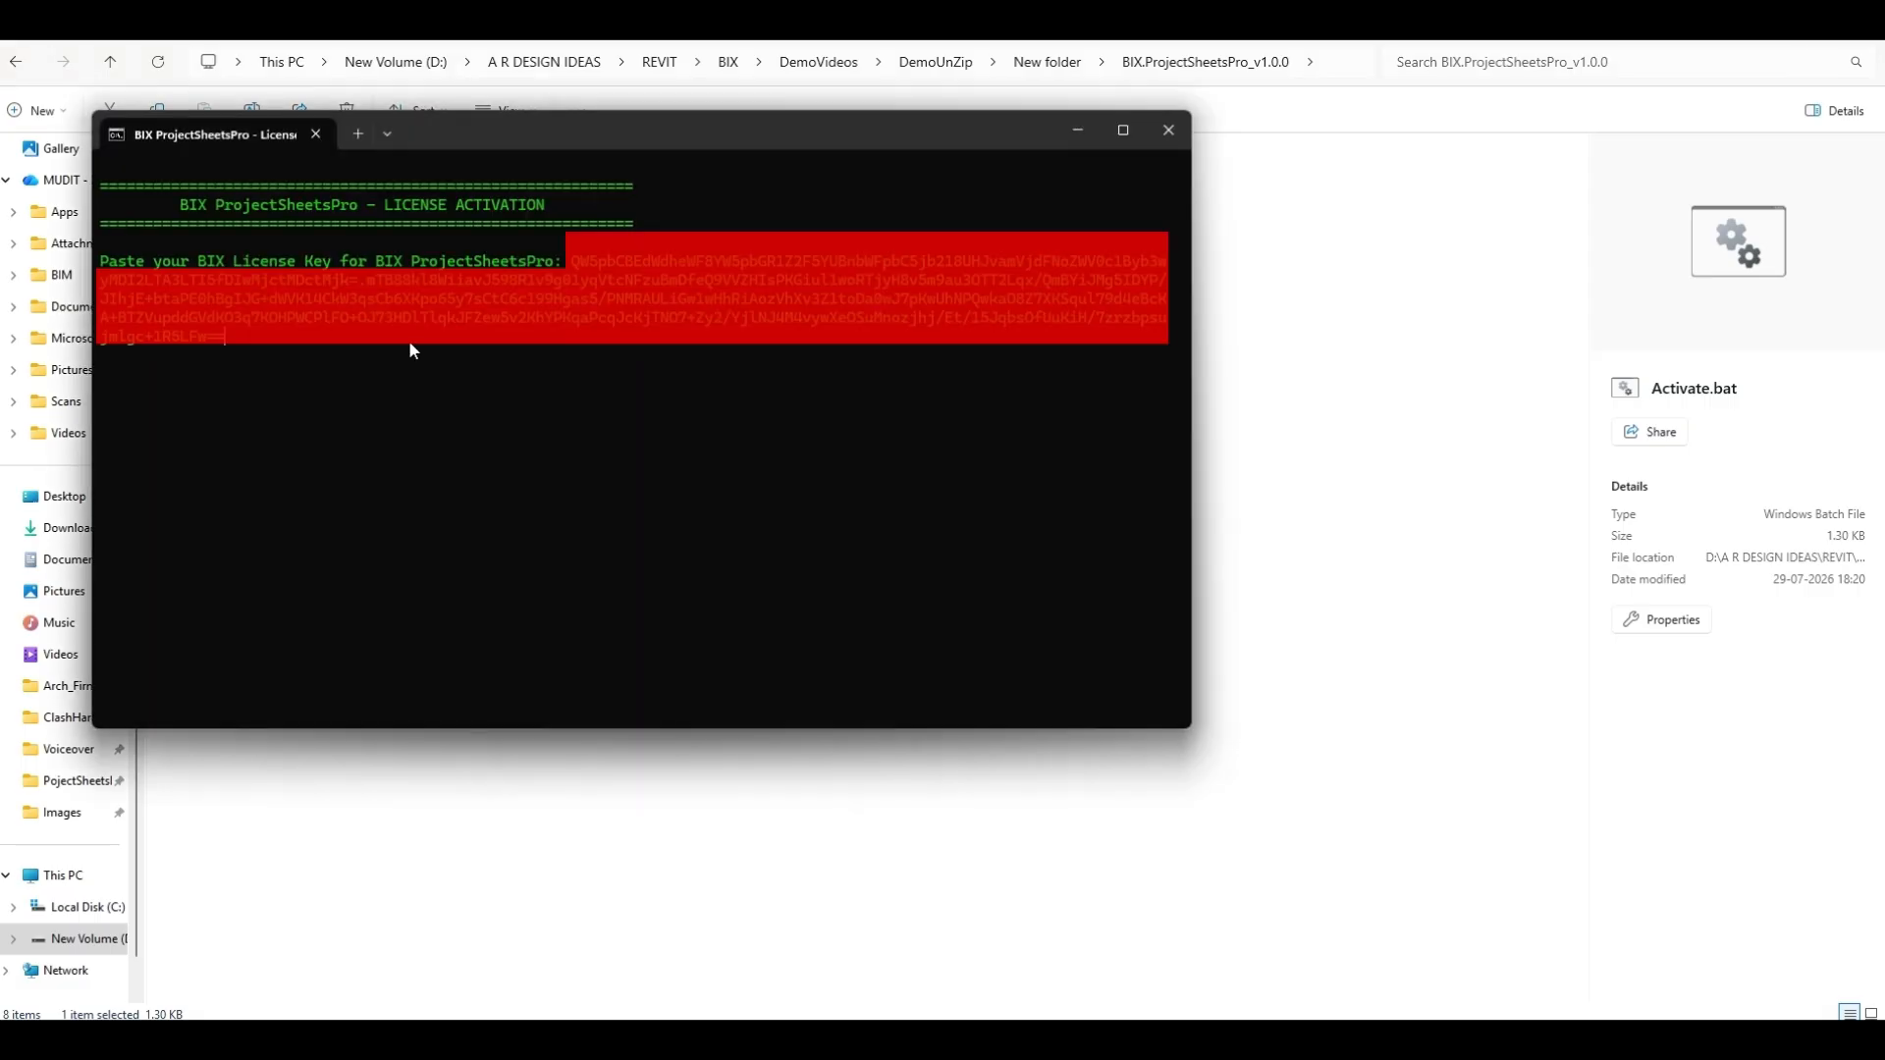
key("Return")
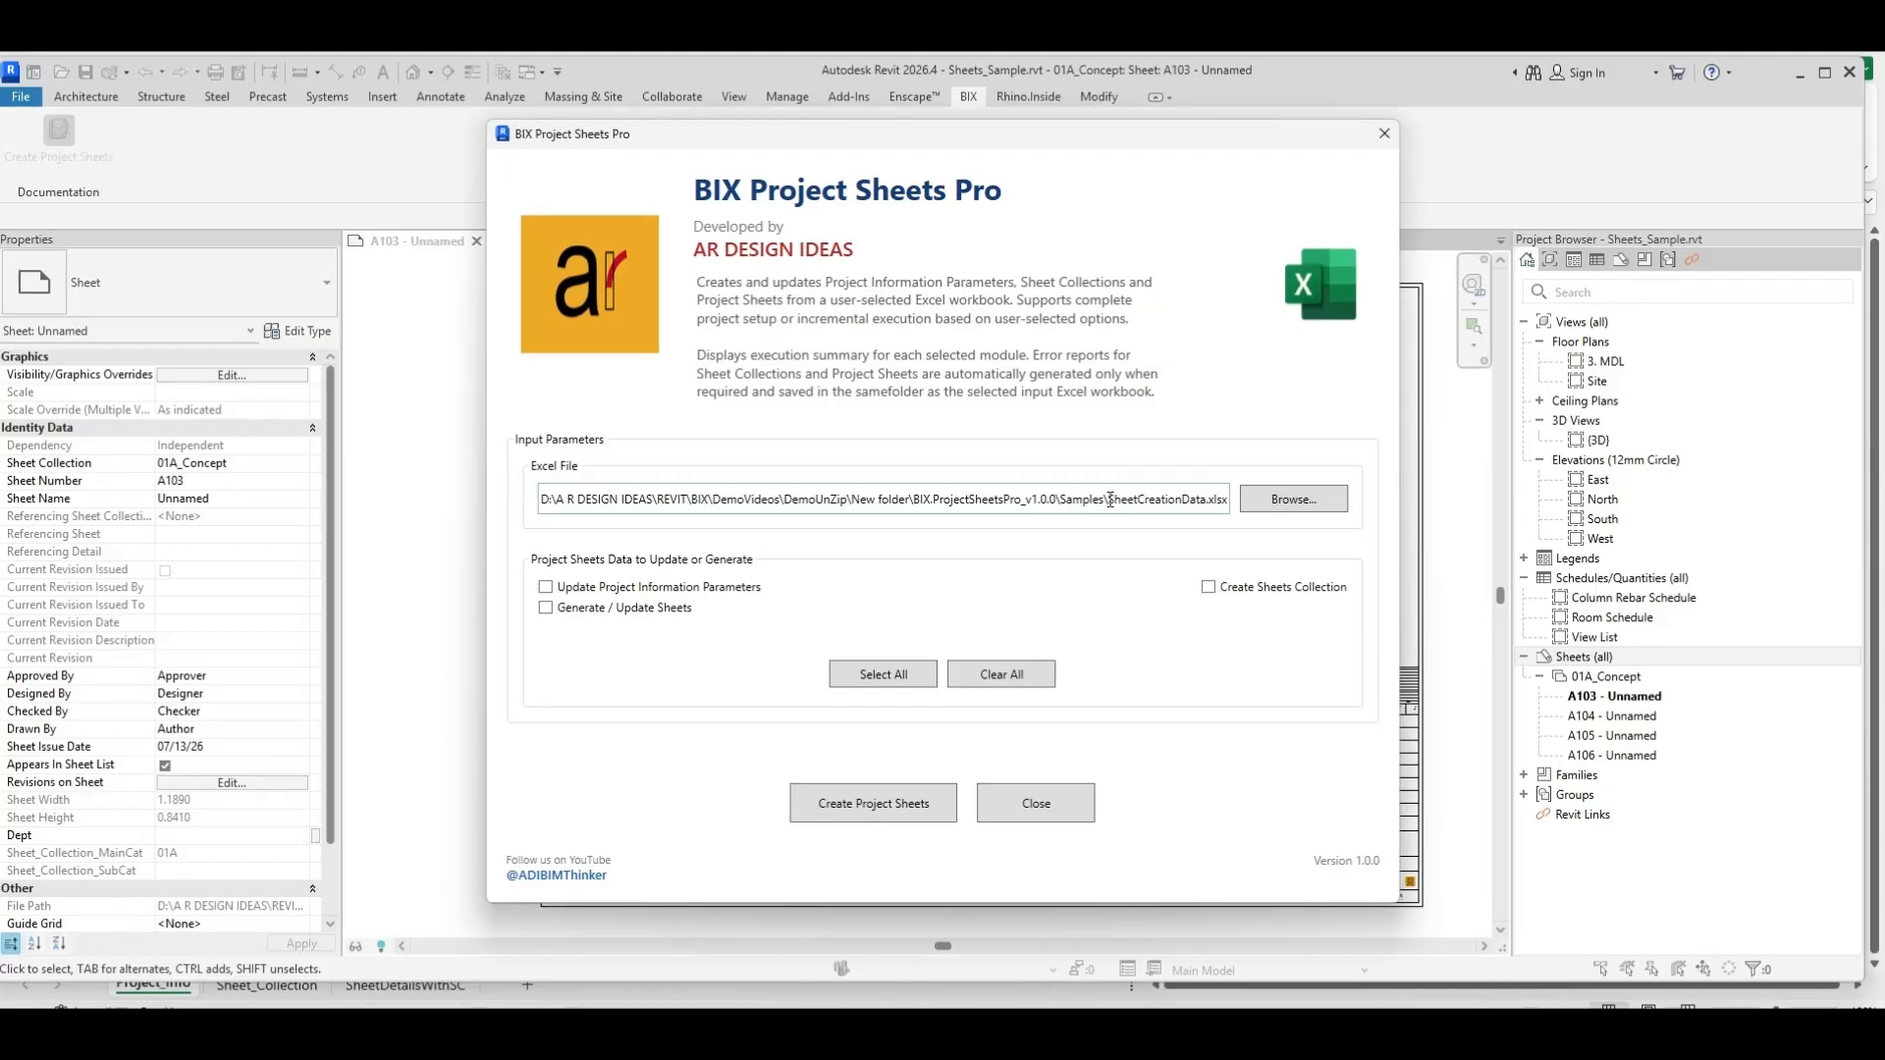
Review the Project_Info, Sheet_Collection and SheetDetailsWithSC worksheets of the SheetCreationData.xlsx input workbook
left_click_drag(1110, 499, 1223, 500)
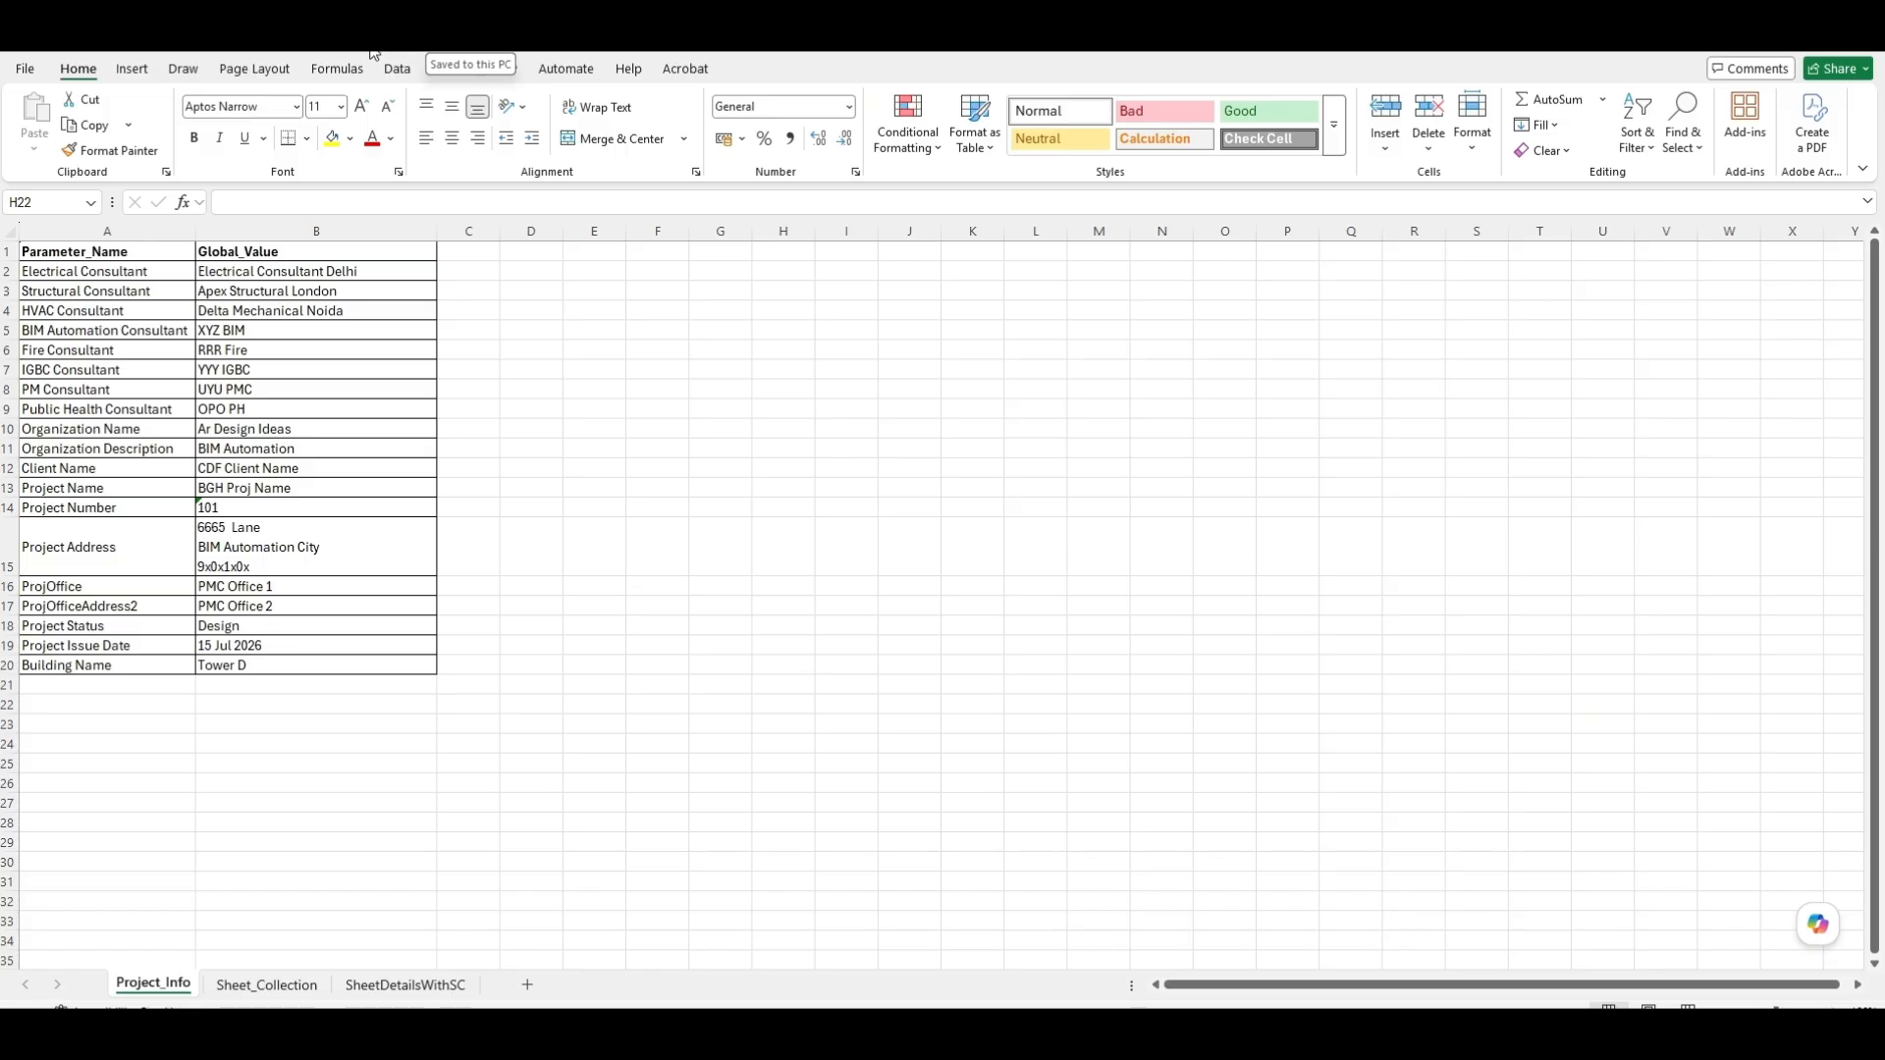
left_click(268, 985)
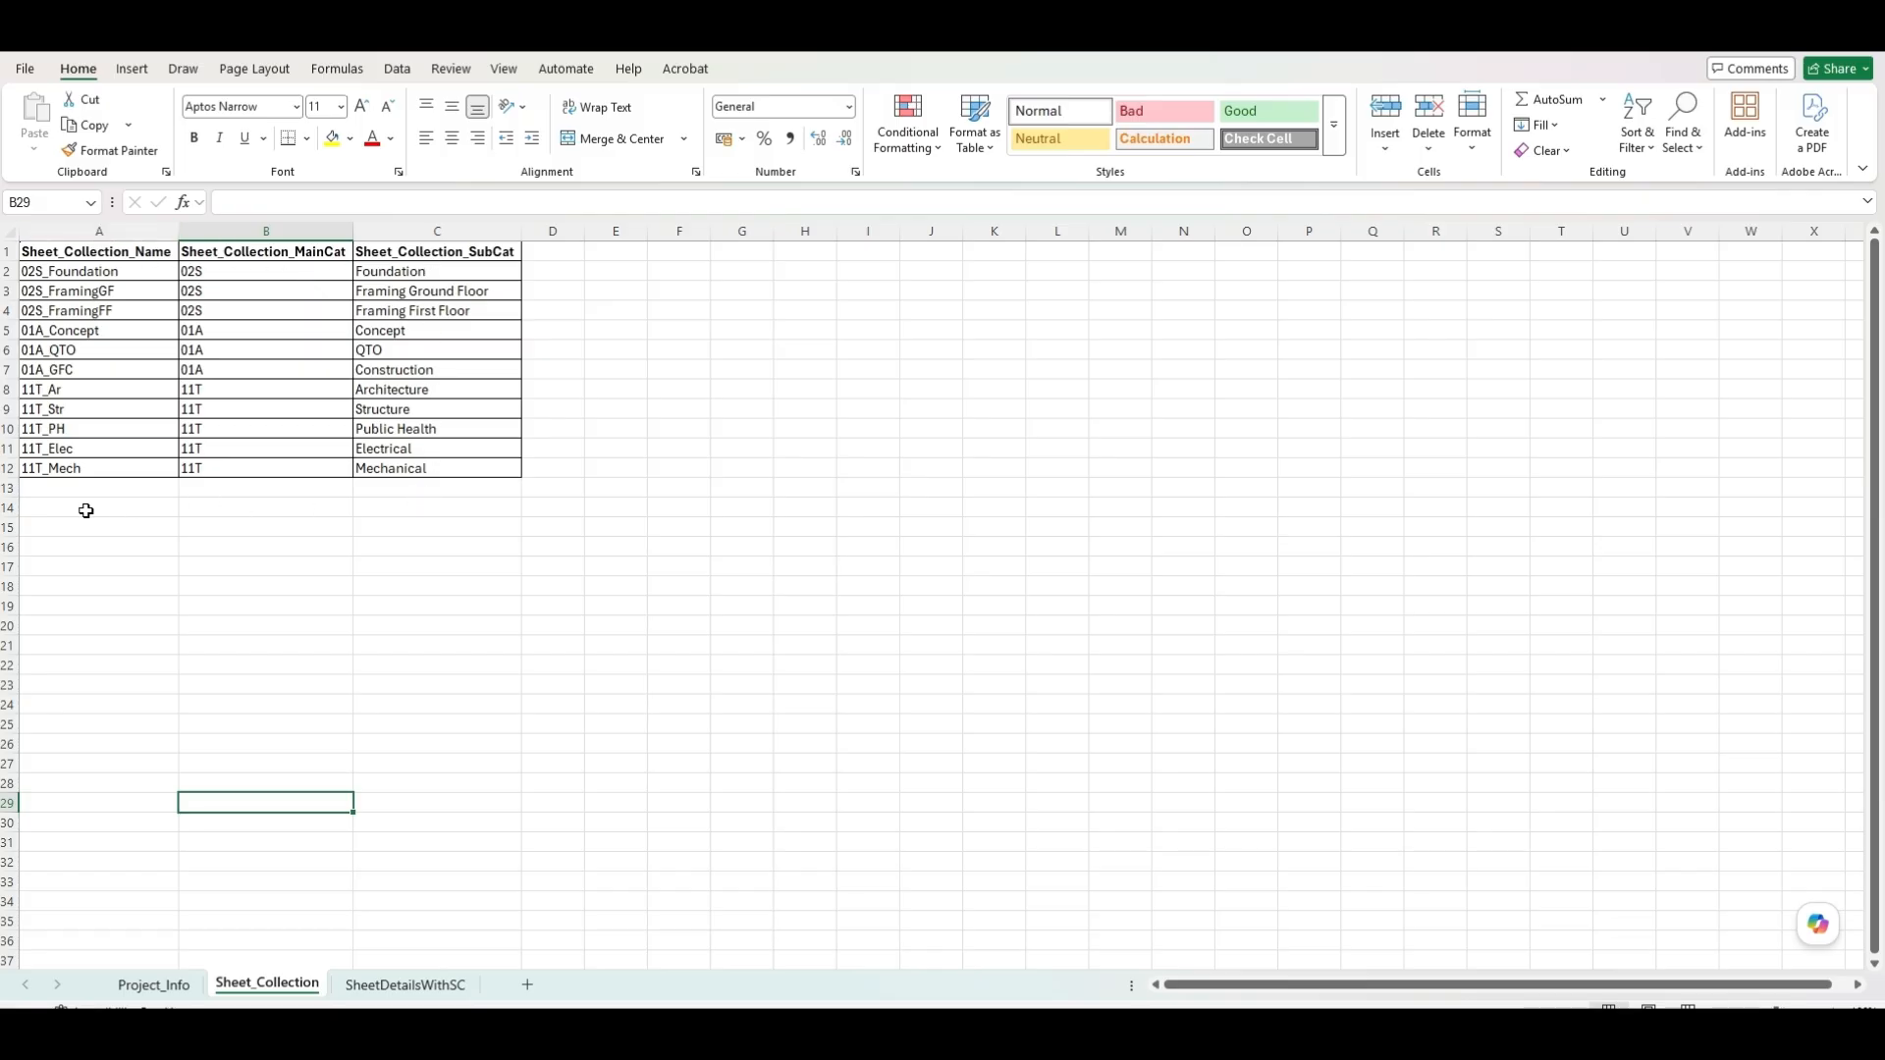
left_click(416, 986)
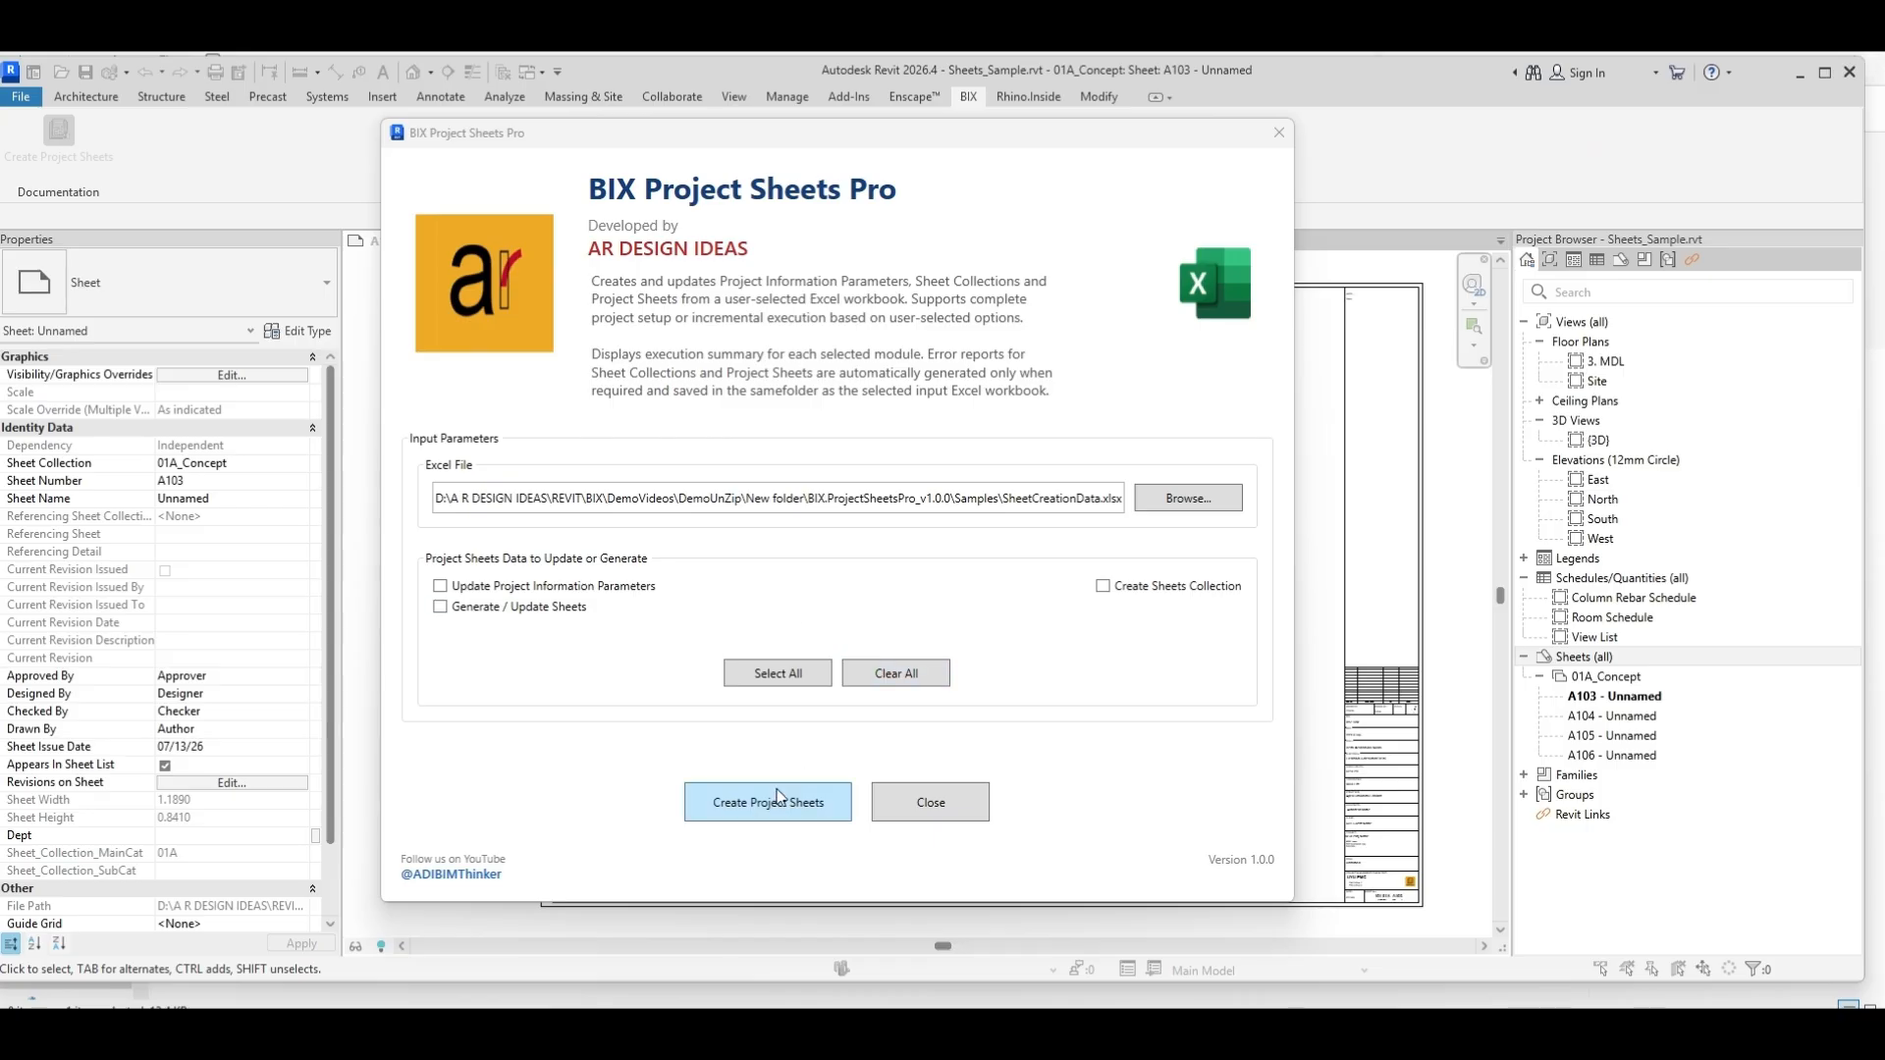
Enable all project sheets data options in BIX Project Sheets Pro, create the project sheets and close the results summary
left_click(778, 800)
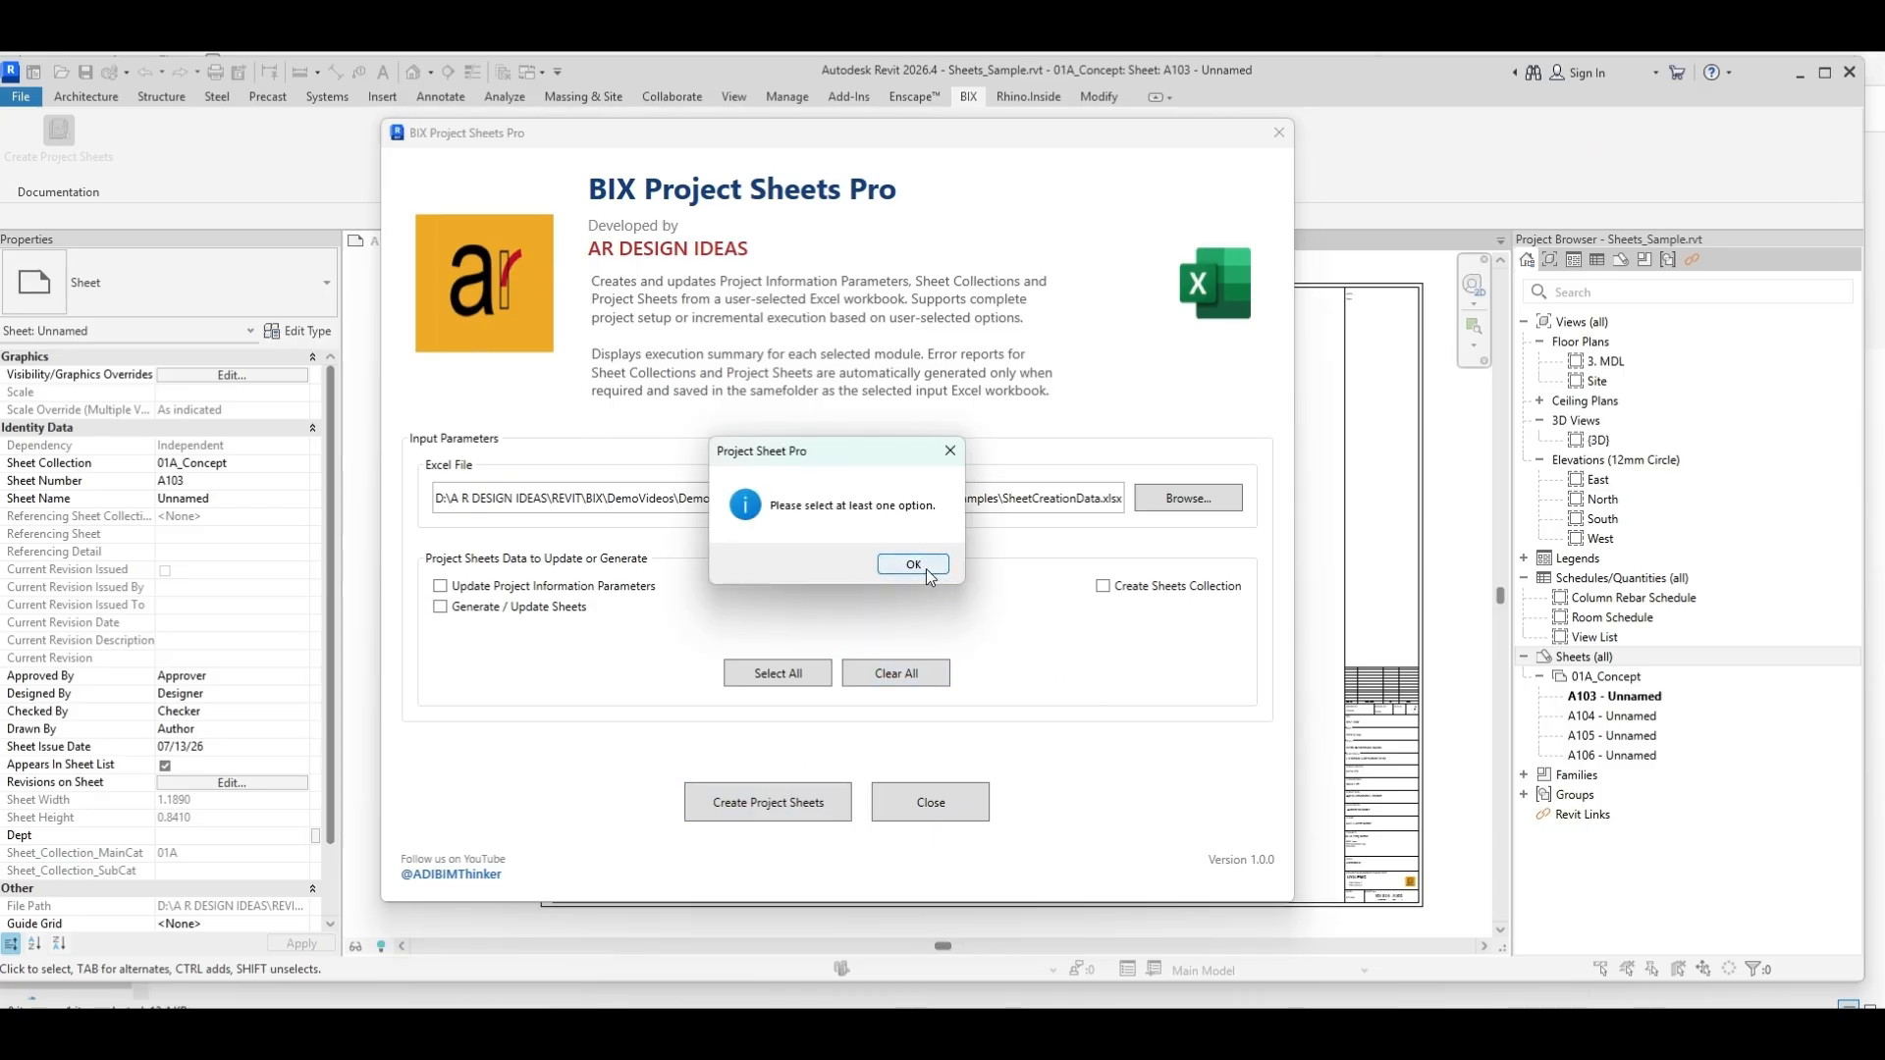
left_click(925, 568)
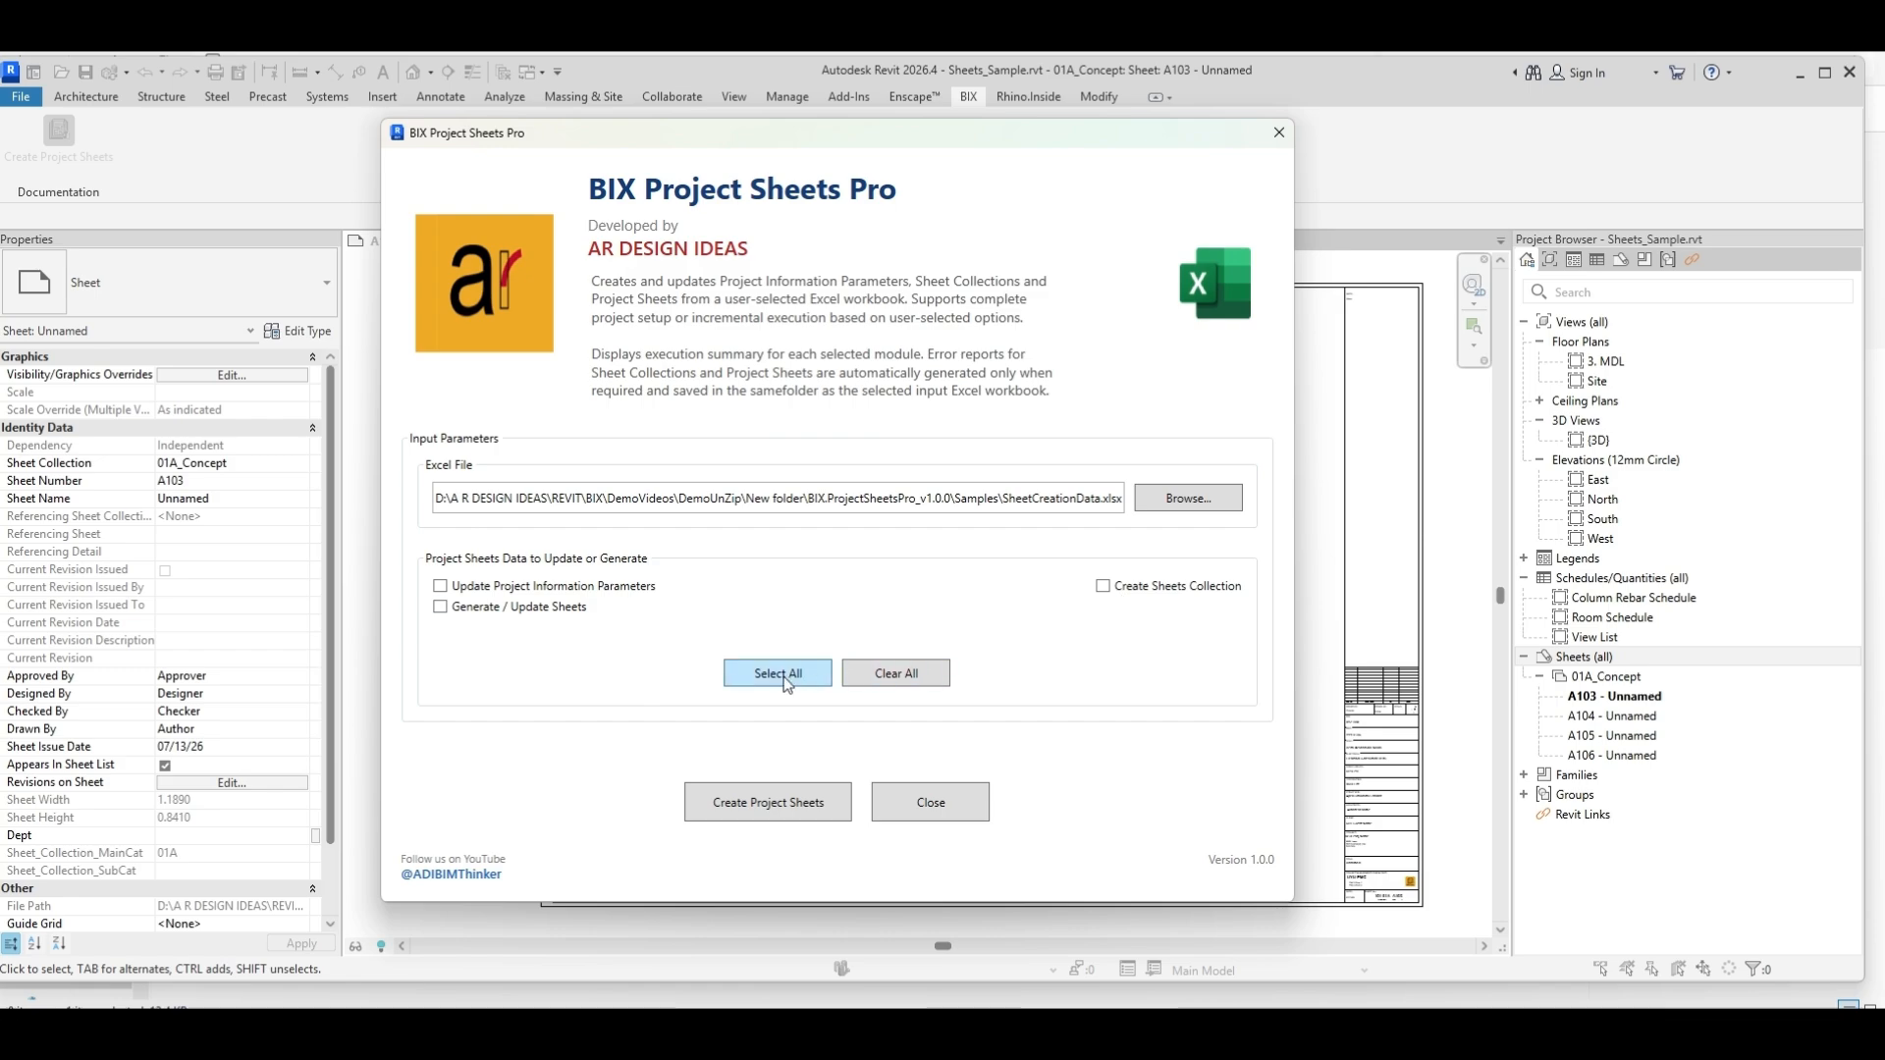
left_click(786, 818)
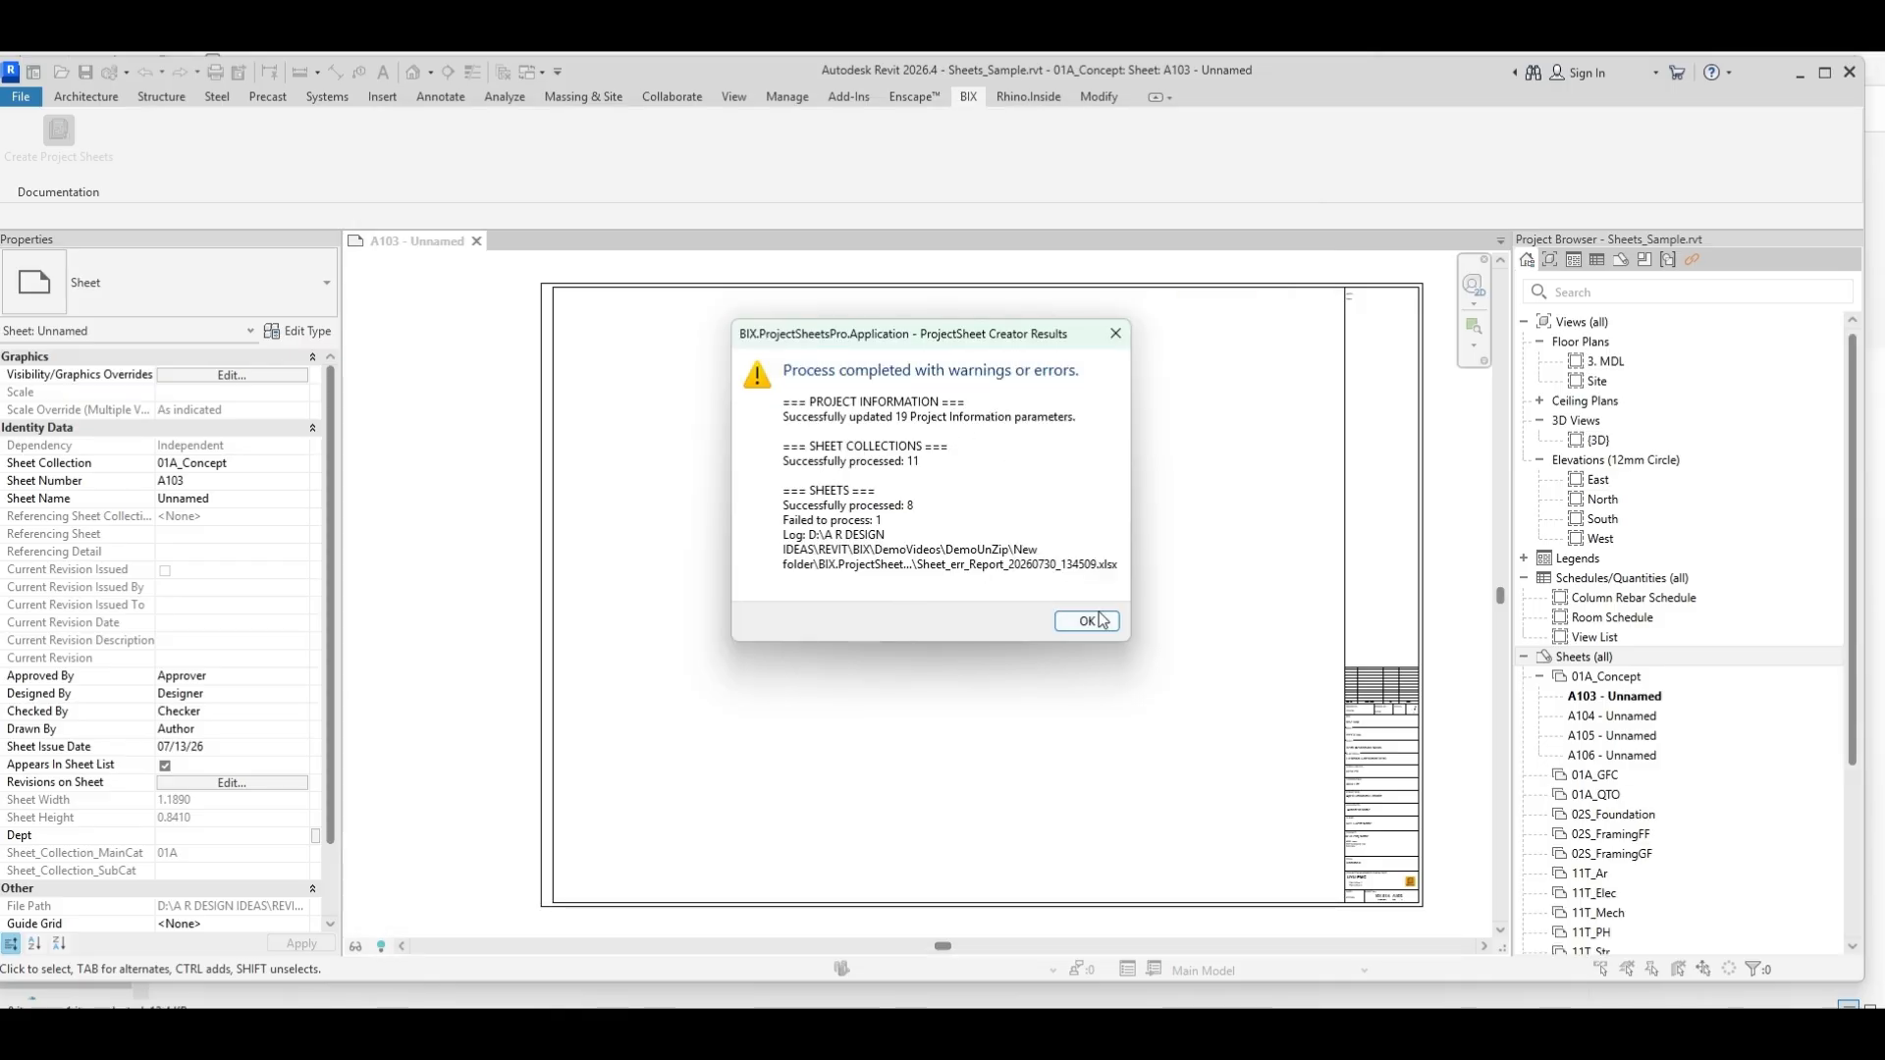
left_click(1087, 621)
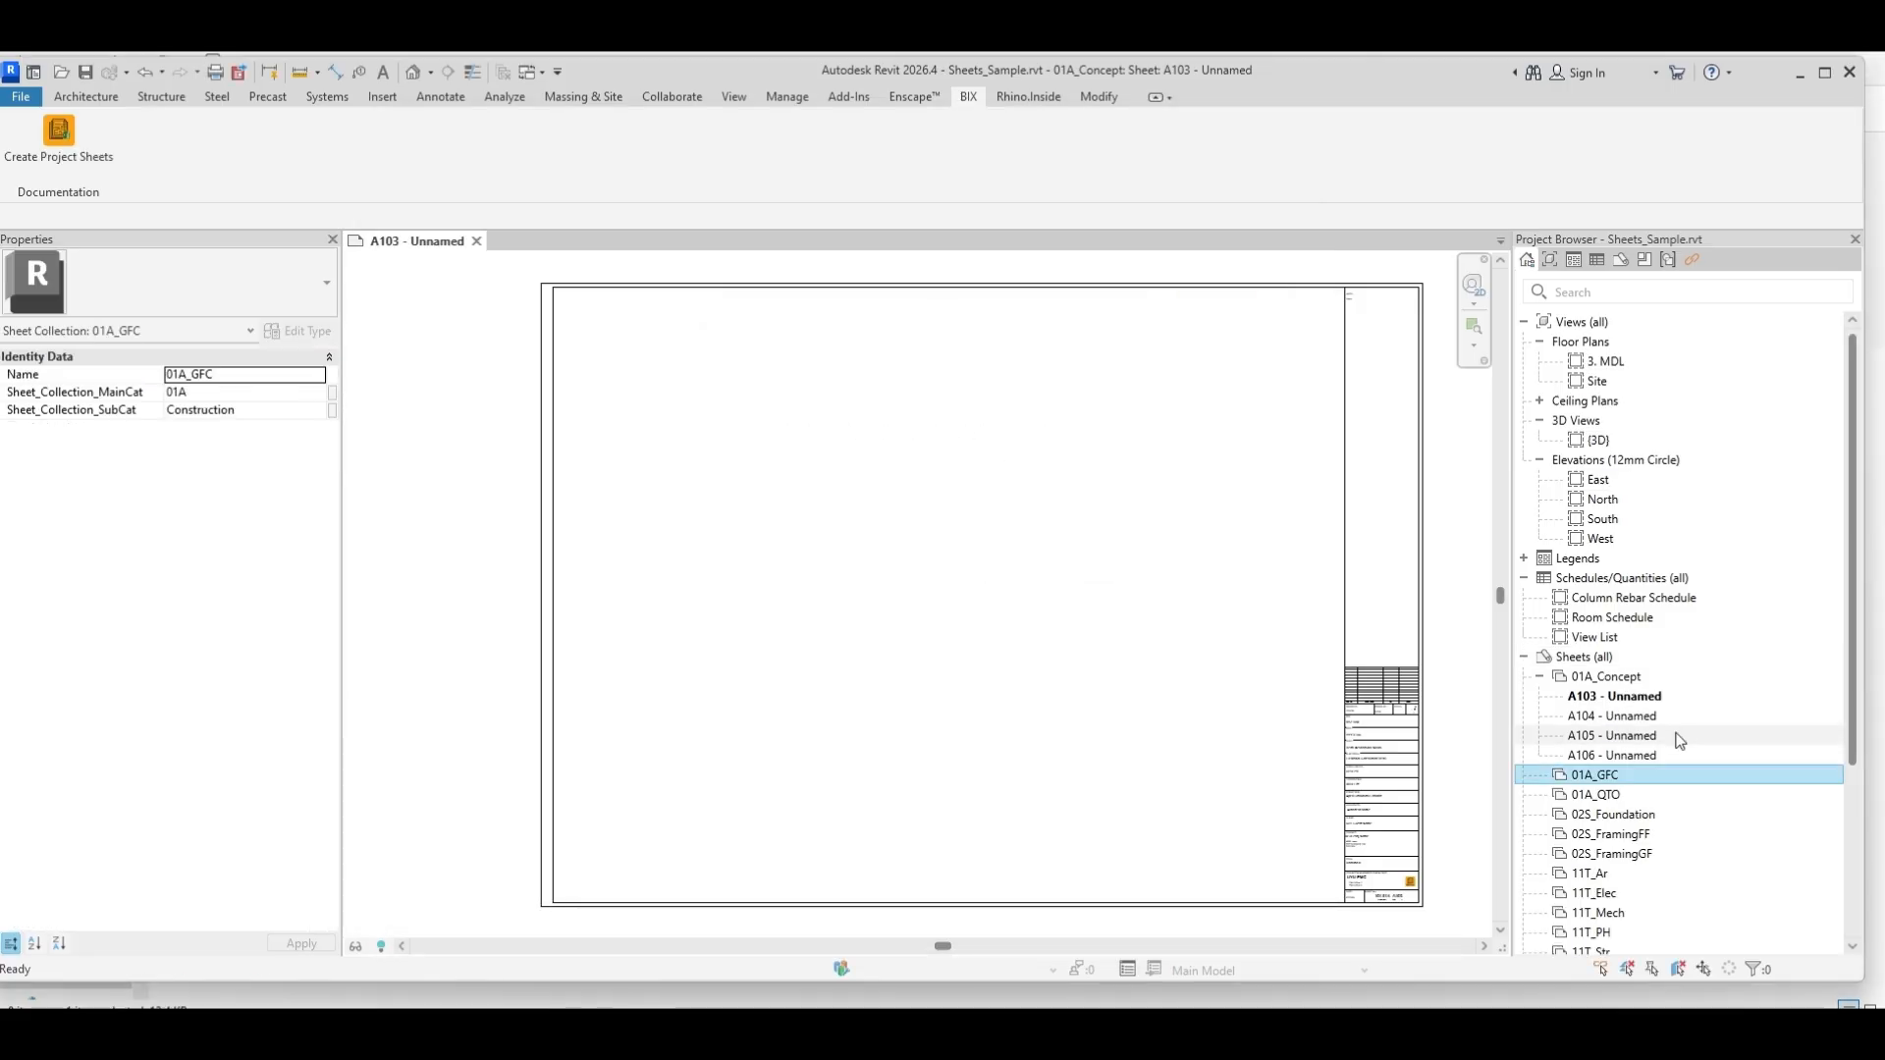
Compare Revit's Project Information parameters with the values in the Project_Info worksheet
left_click(1620, 854)
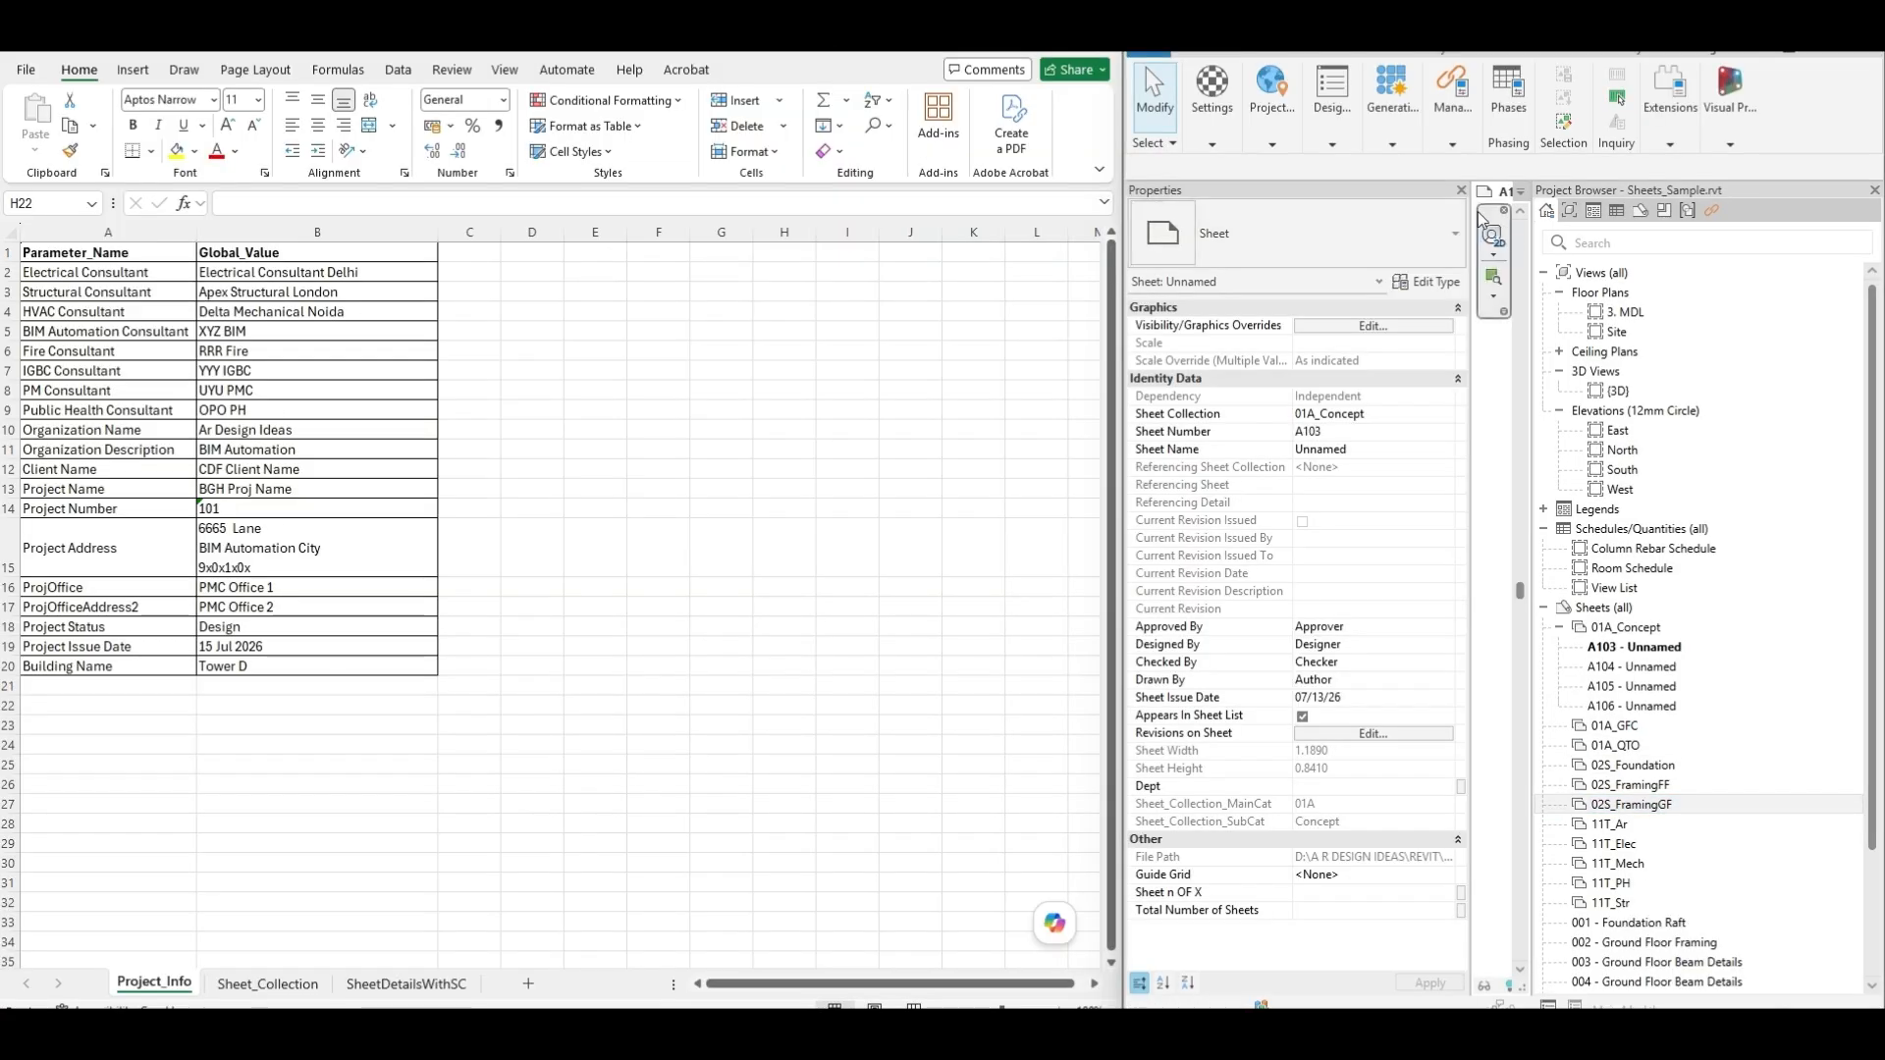
left_click(1211, 108)
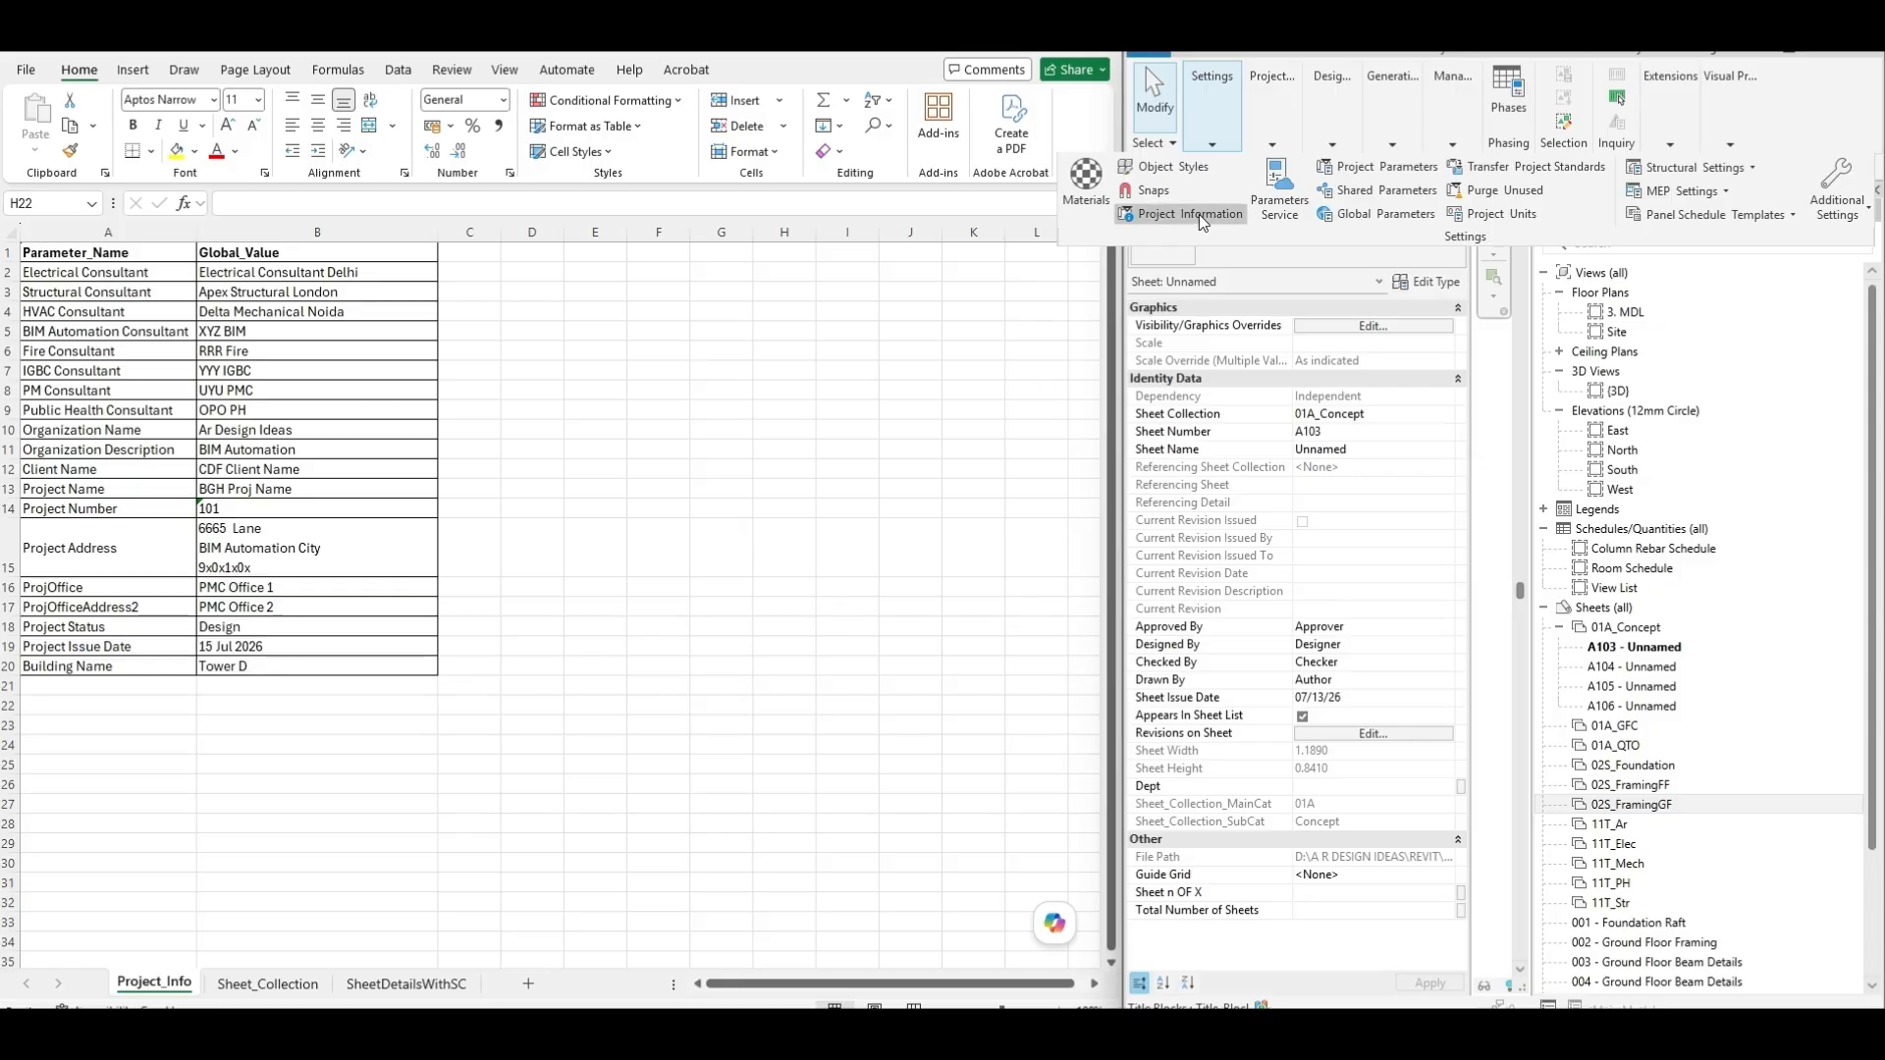
left_click(1190, 214)
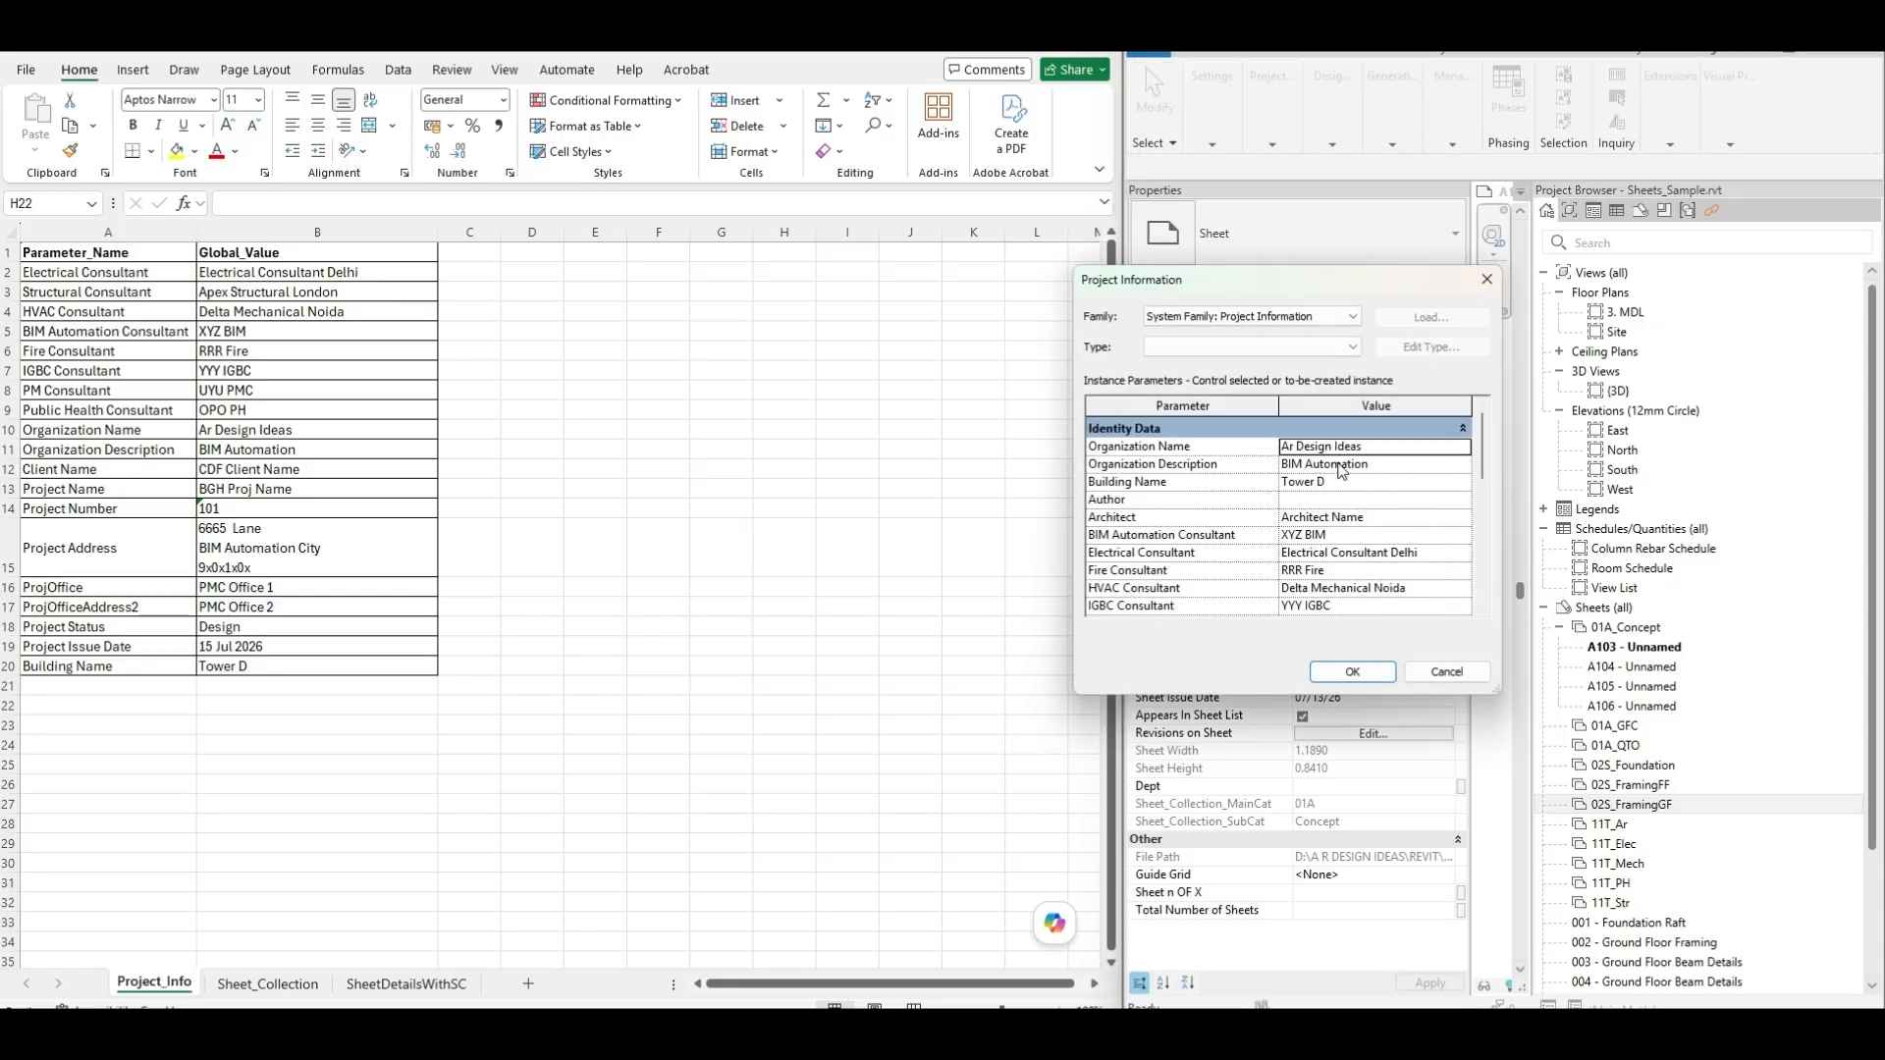
key("Escape")
Compare the Sheet_Collection worksheet with the sheet collections in the Revit project
left_click(269, 981)
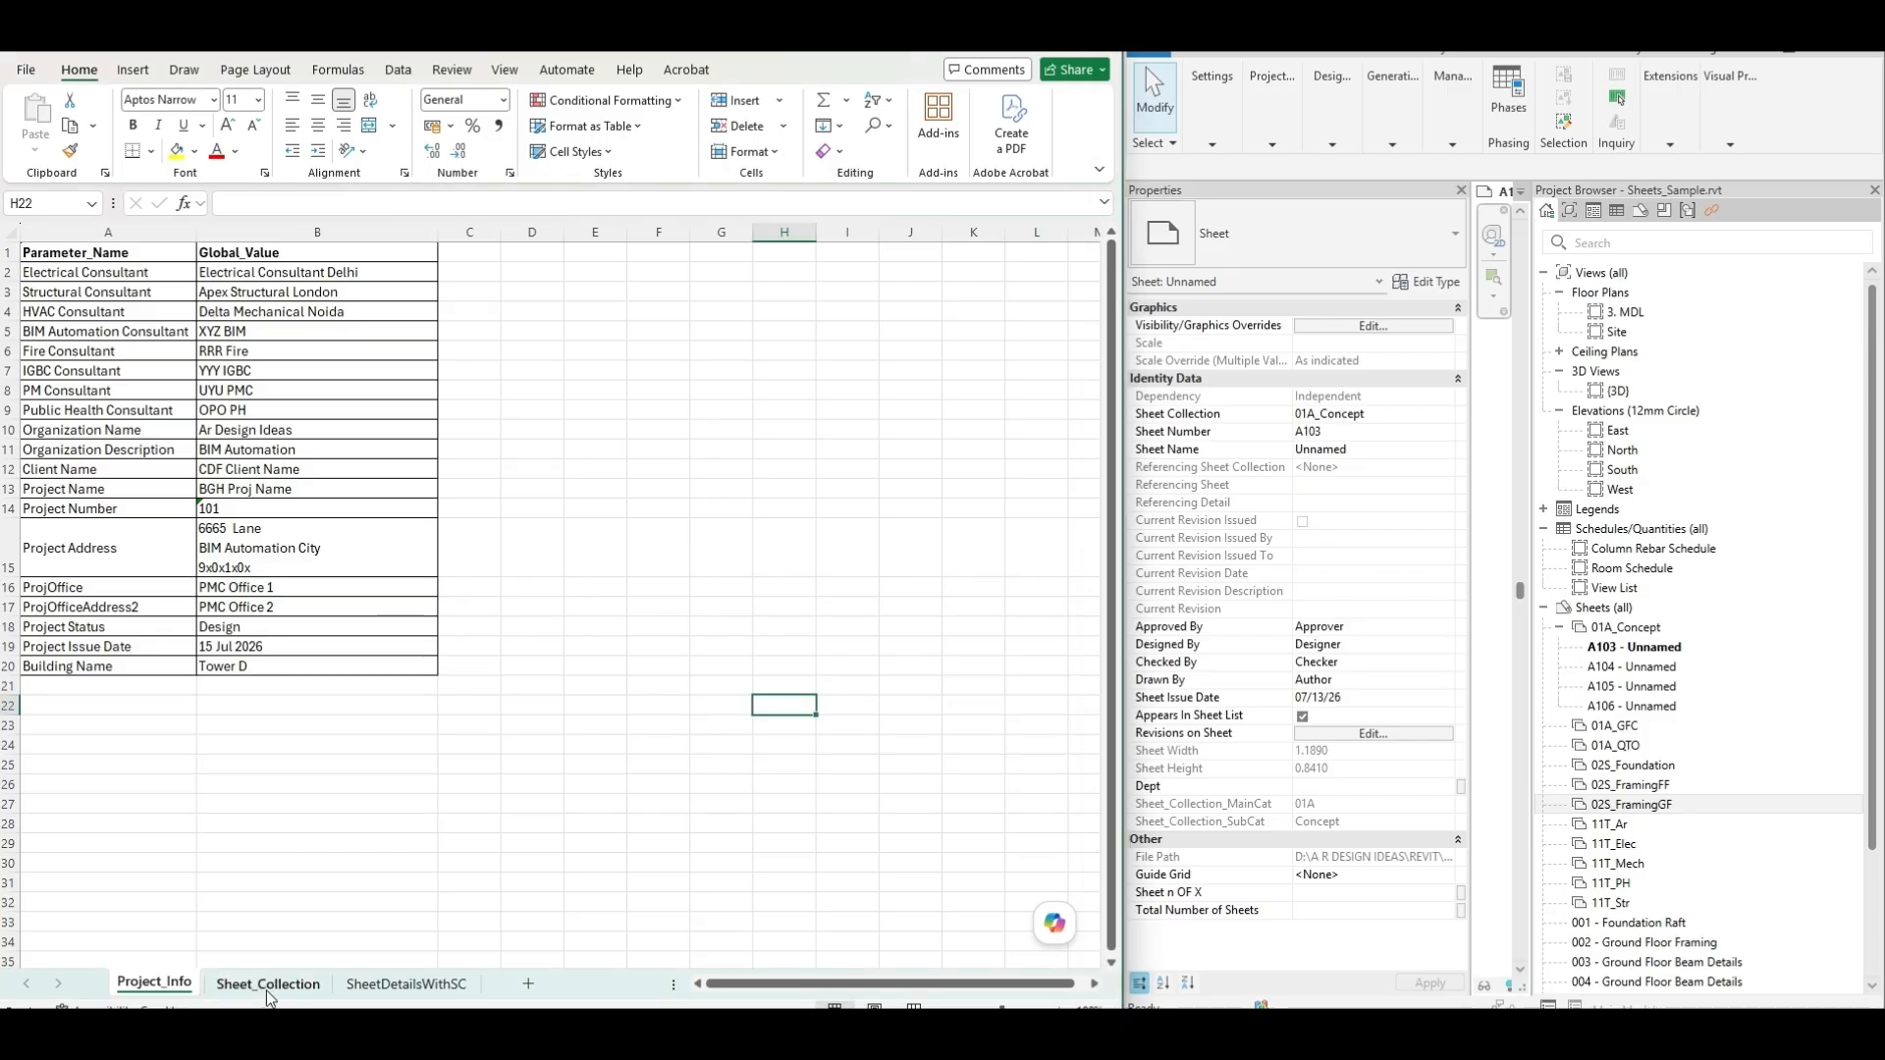
left_click(268, 986)
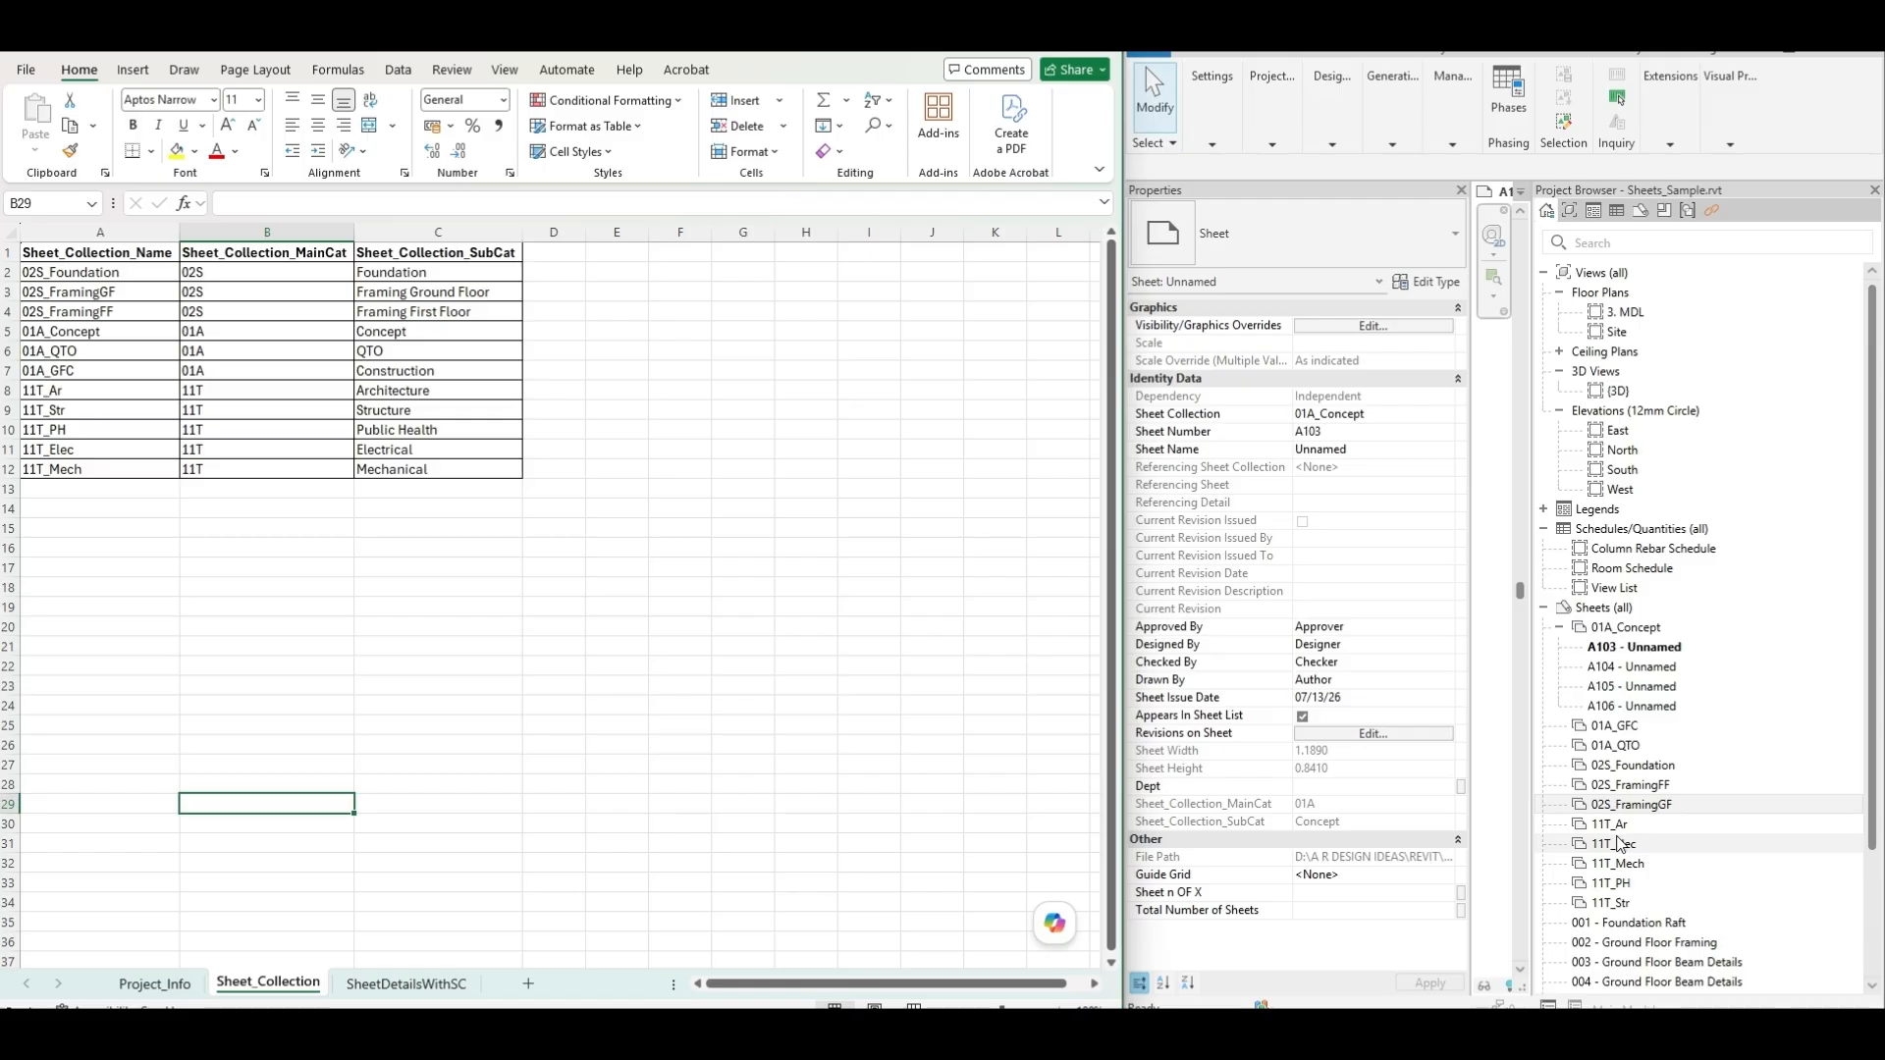
left_click(1621, 844)
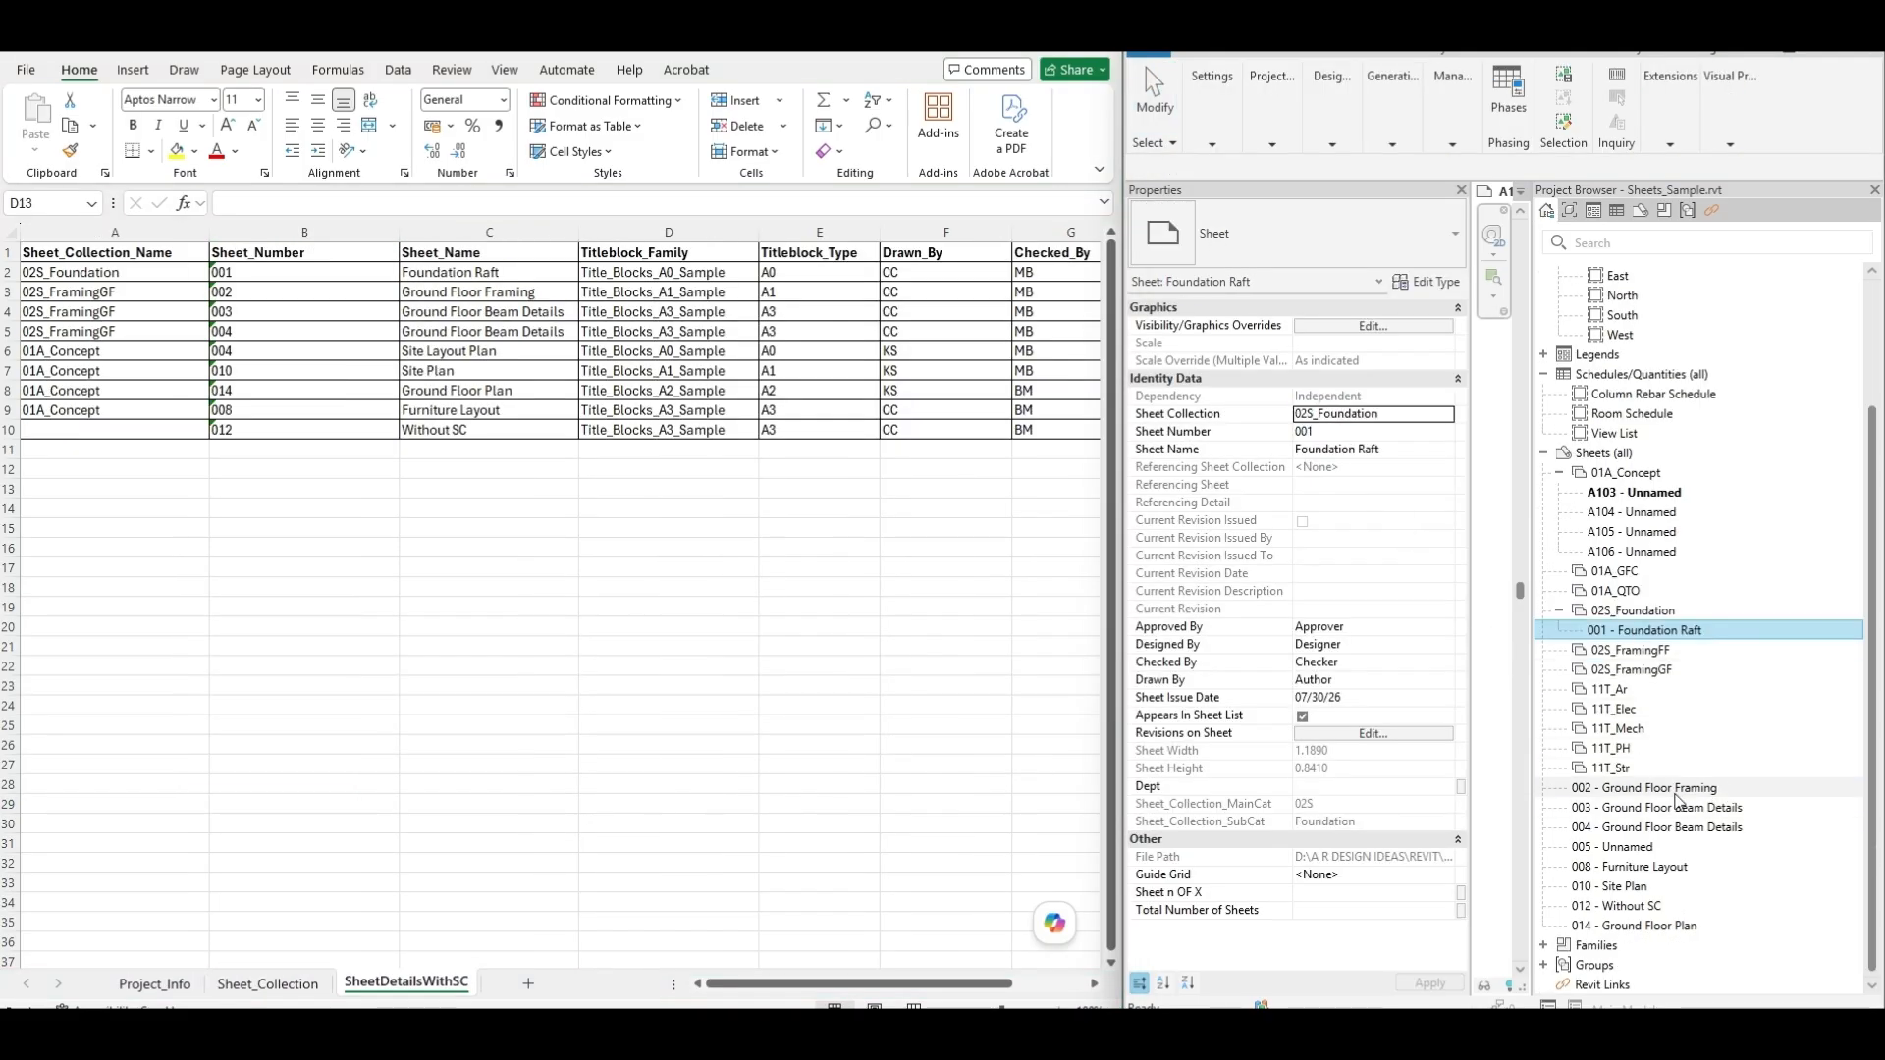
Assign sheet 002 - Ground Floor Framing to the 02S_FramingGF sheet collection
left_click(1676, 792)
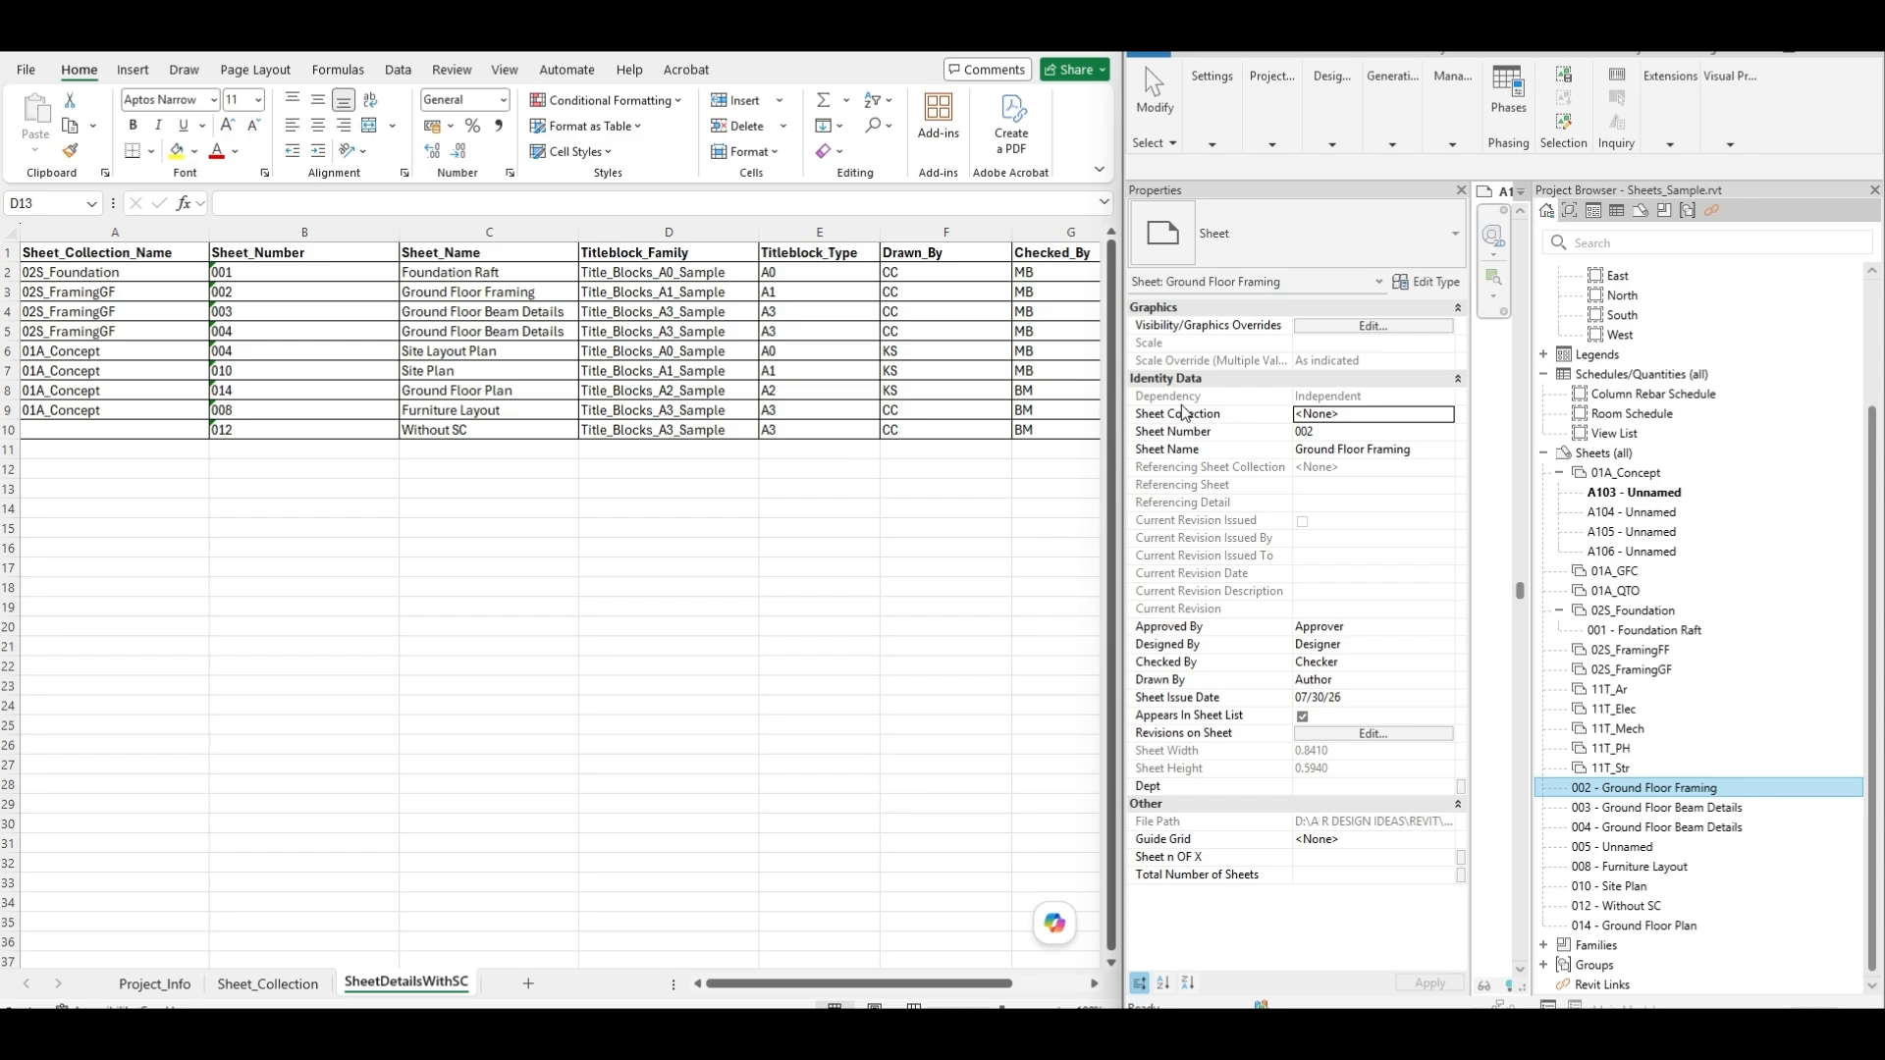
left_click(1446, 417)
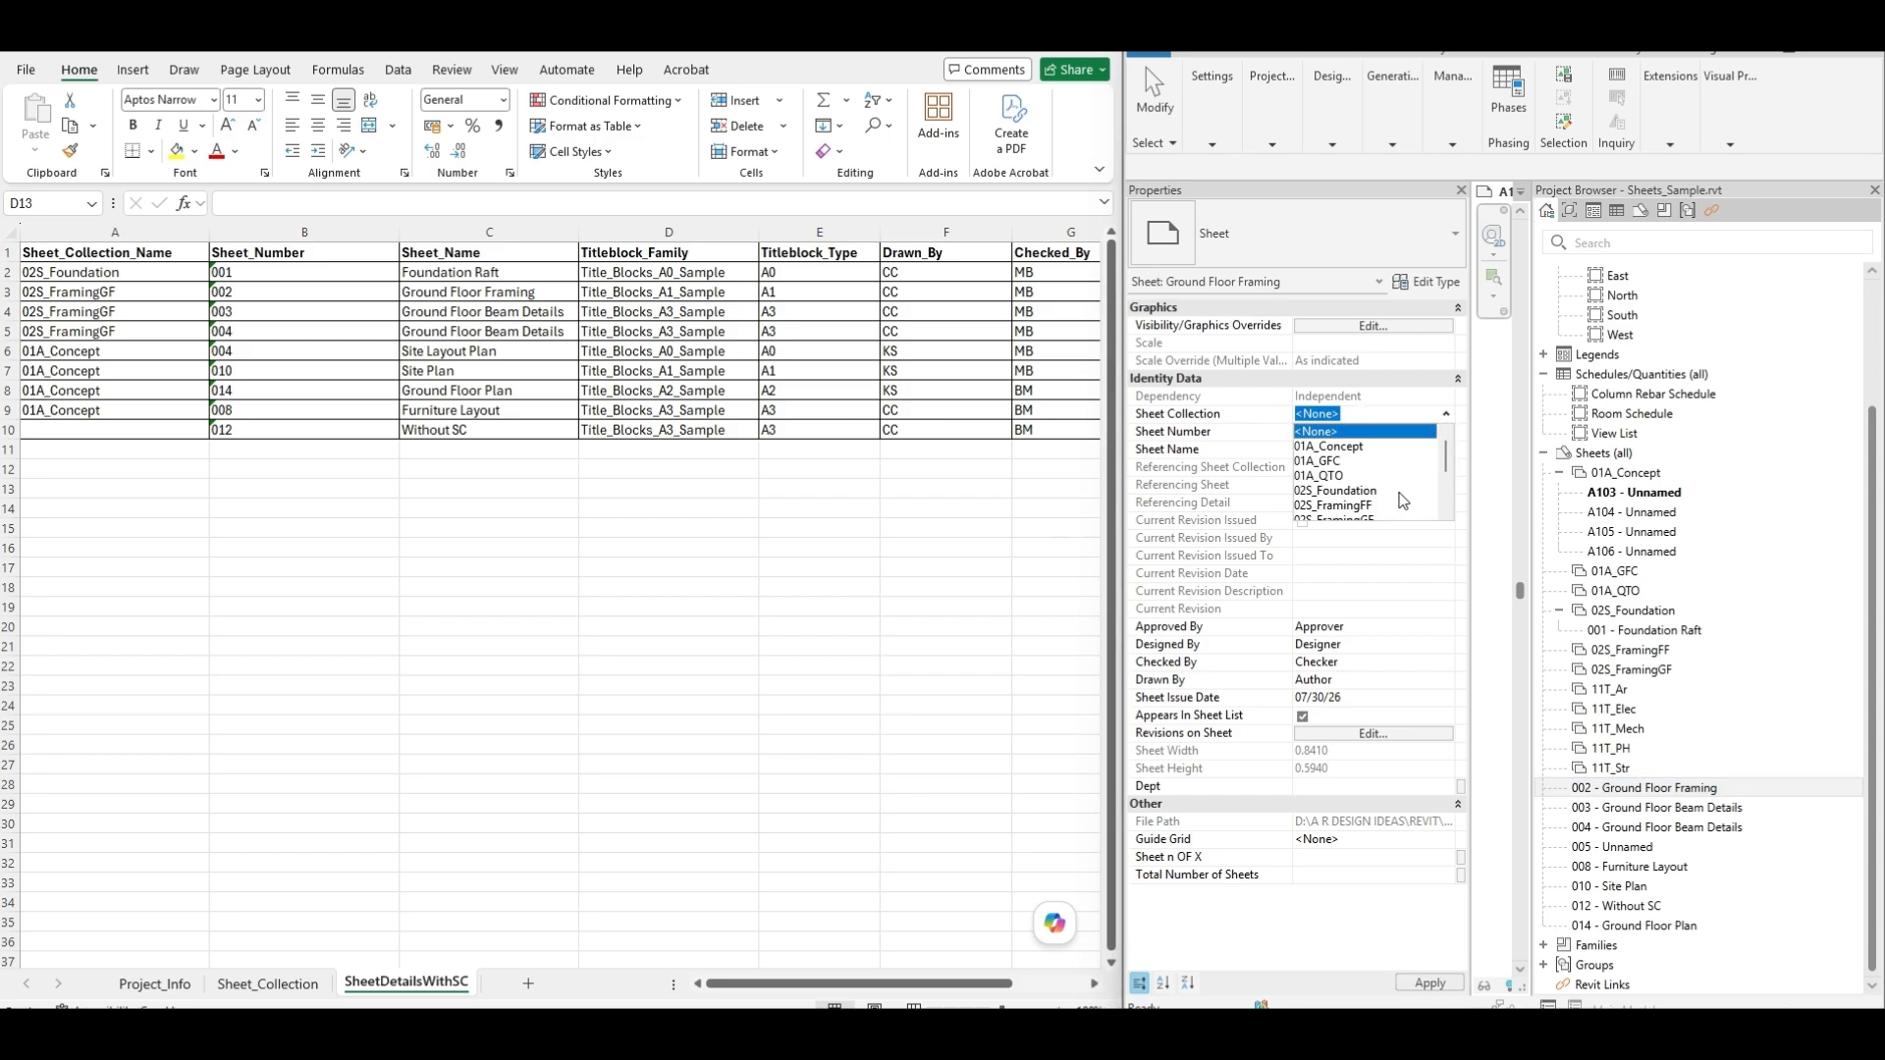
scroll(1345, 511, "down", 2)
left_click(1345, 478)
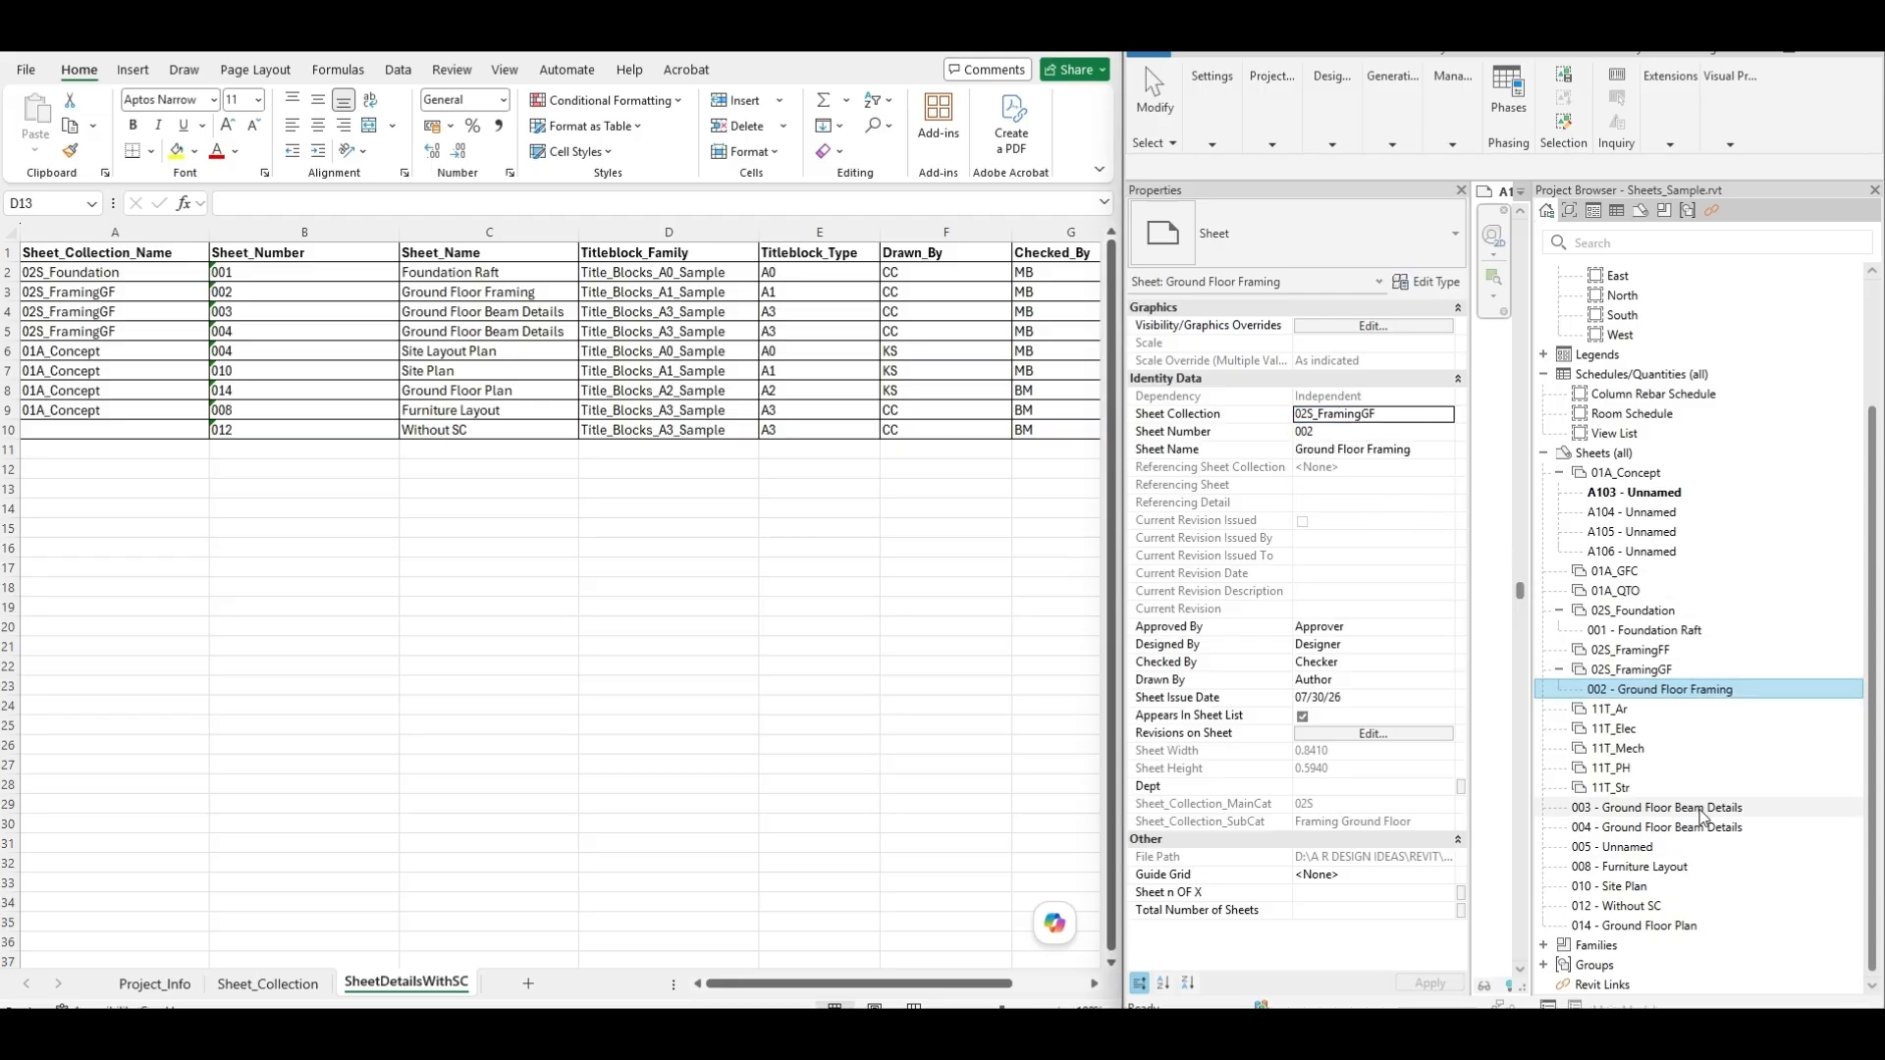
Assign sheet 003 - Ground Floor Beam Details to the 02S_FramingGF sheet collection
left_click(1702, 817)
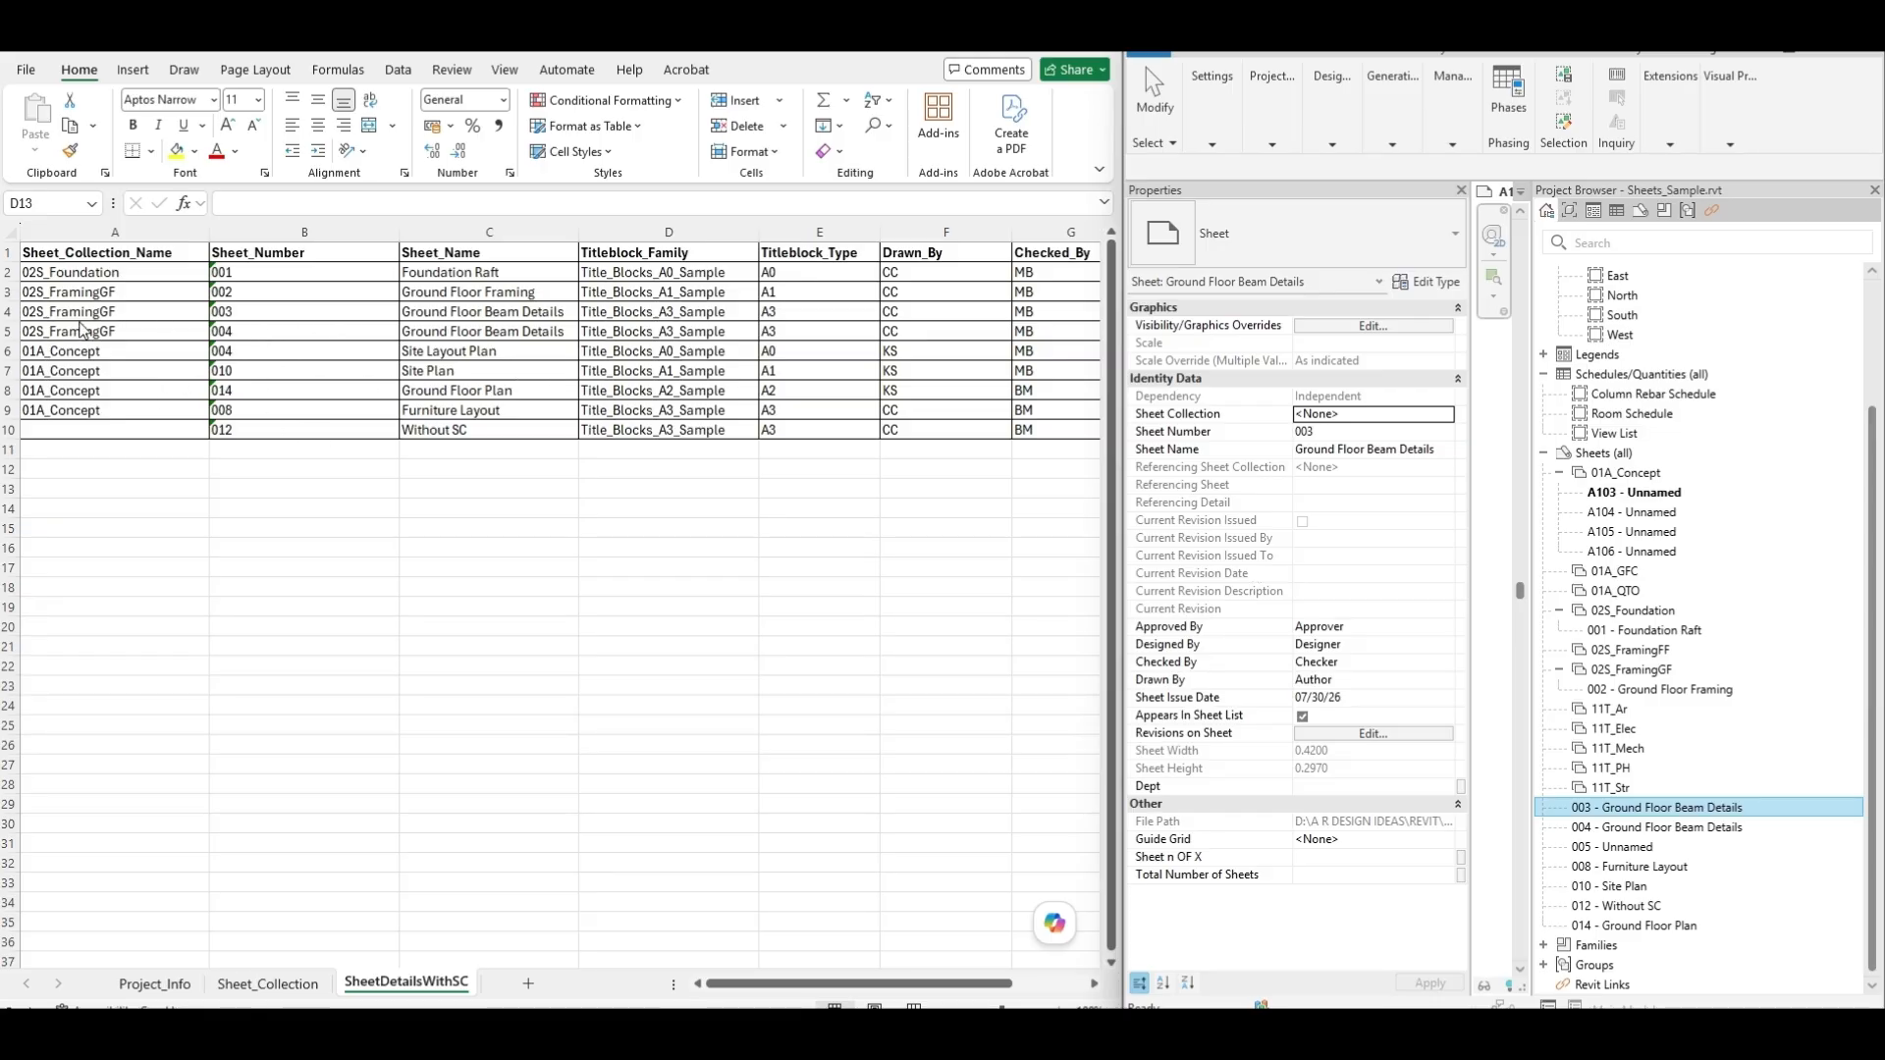
left_click(1449, 417)
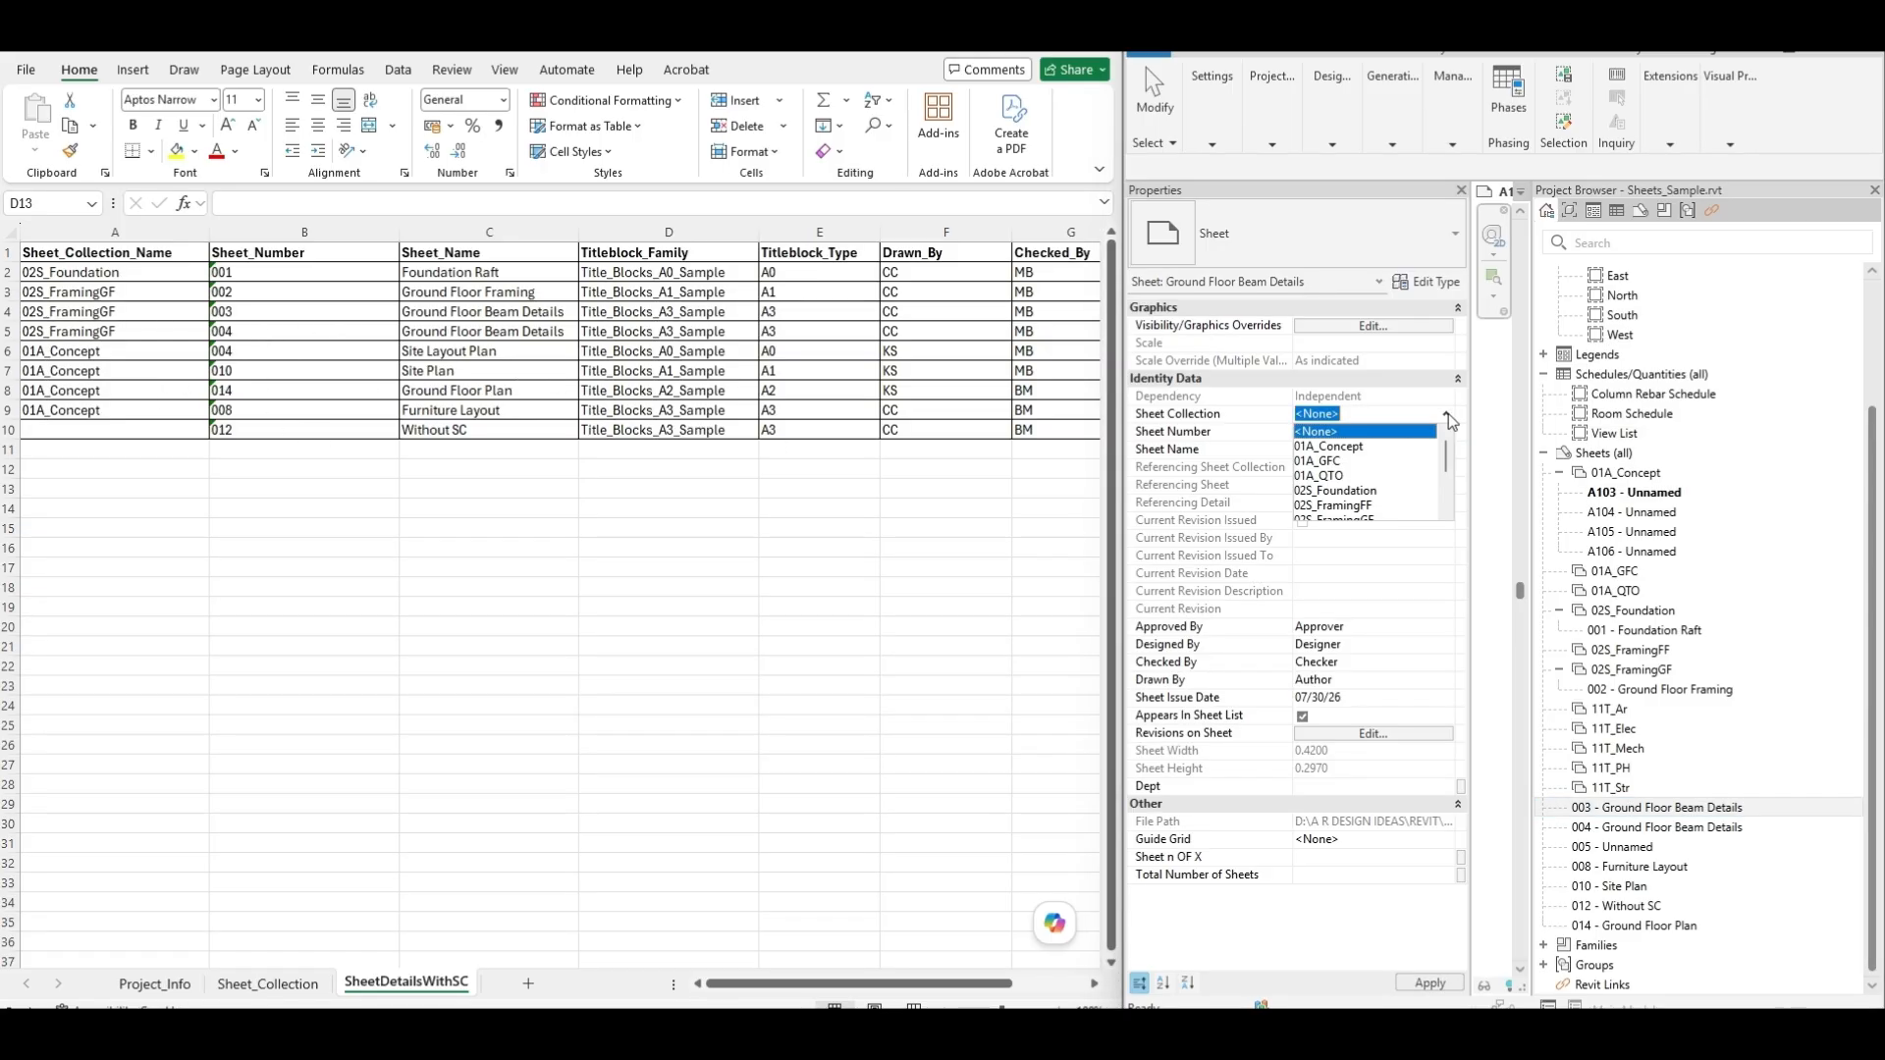
scroll(1380, 498, "down", 2)
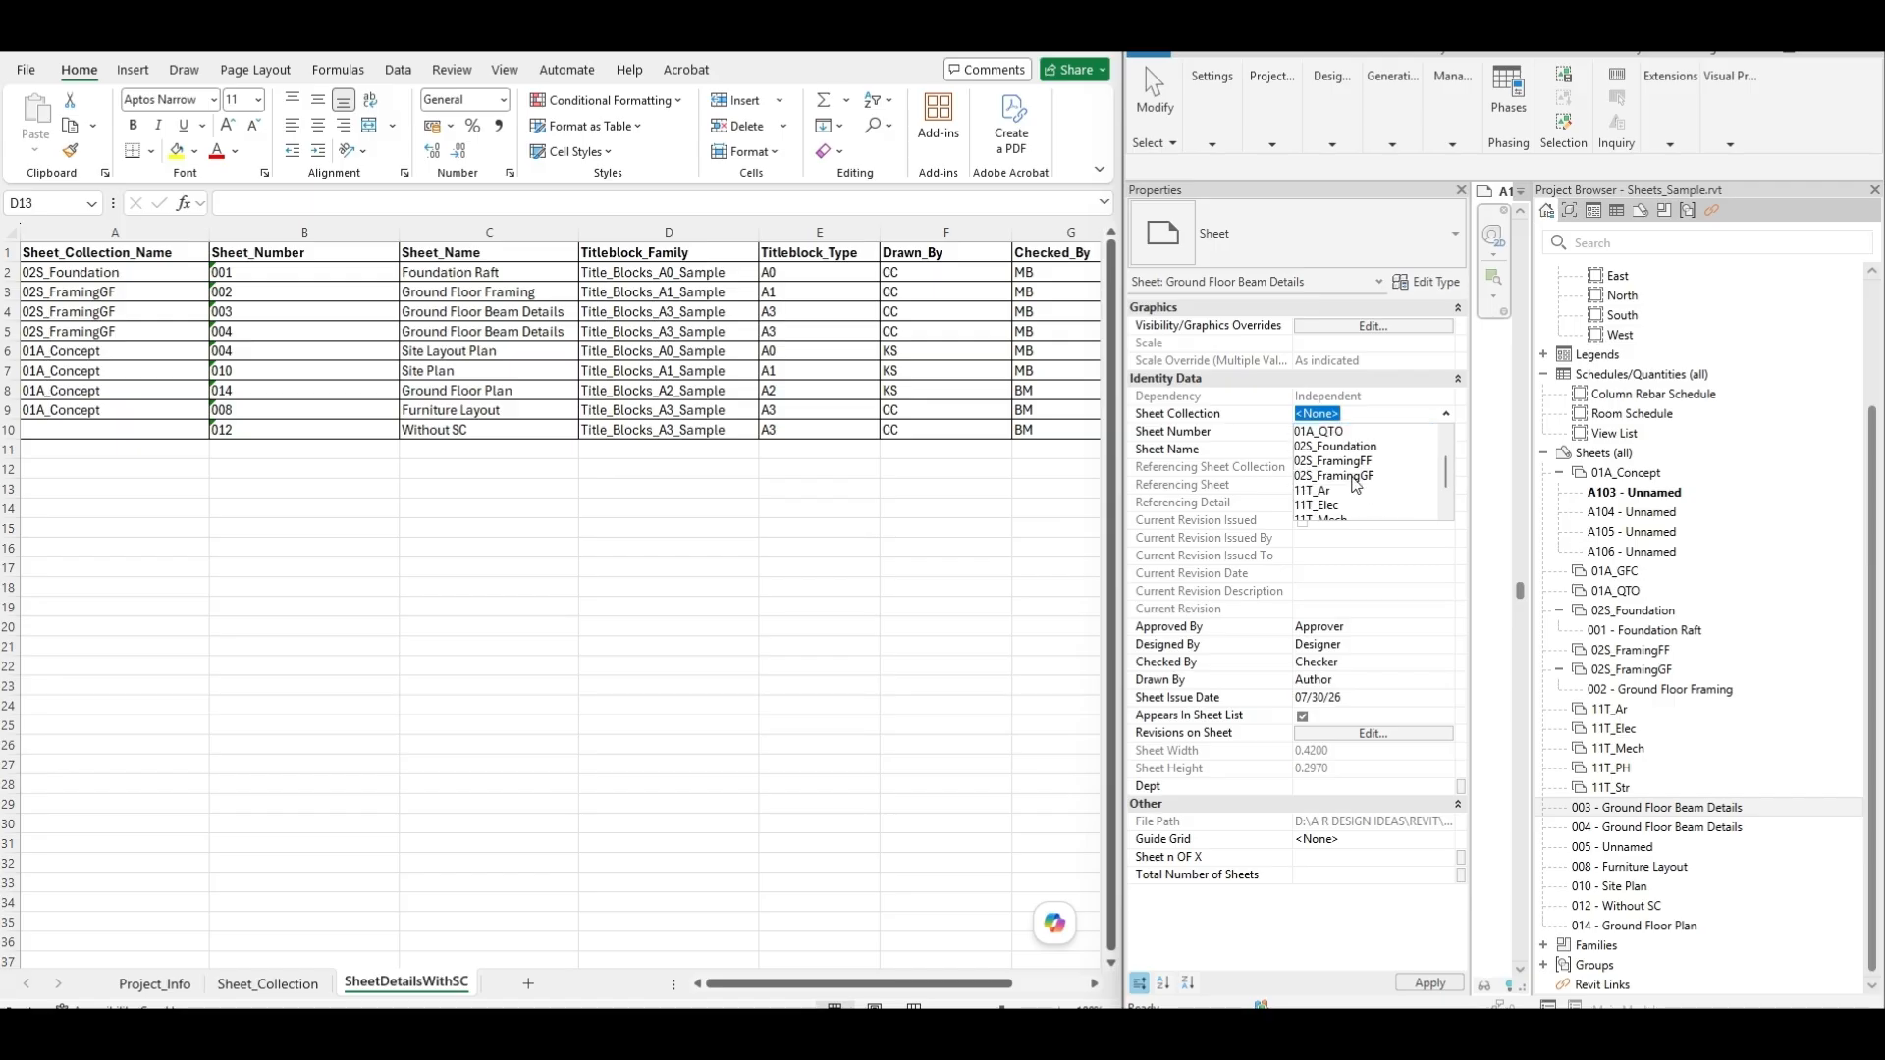
left_click(1356, 476)
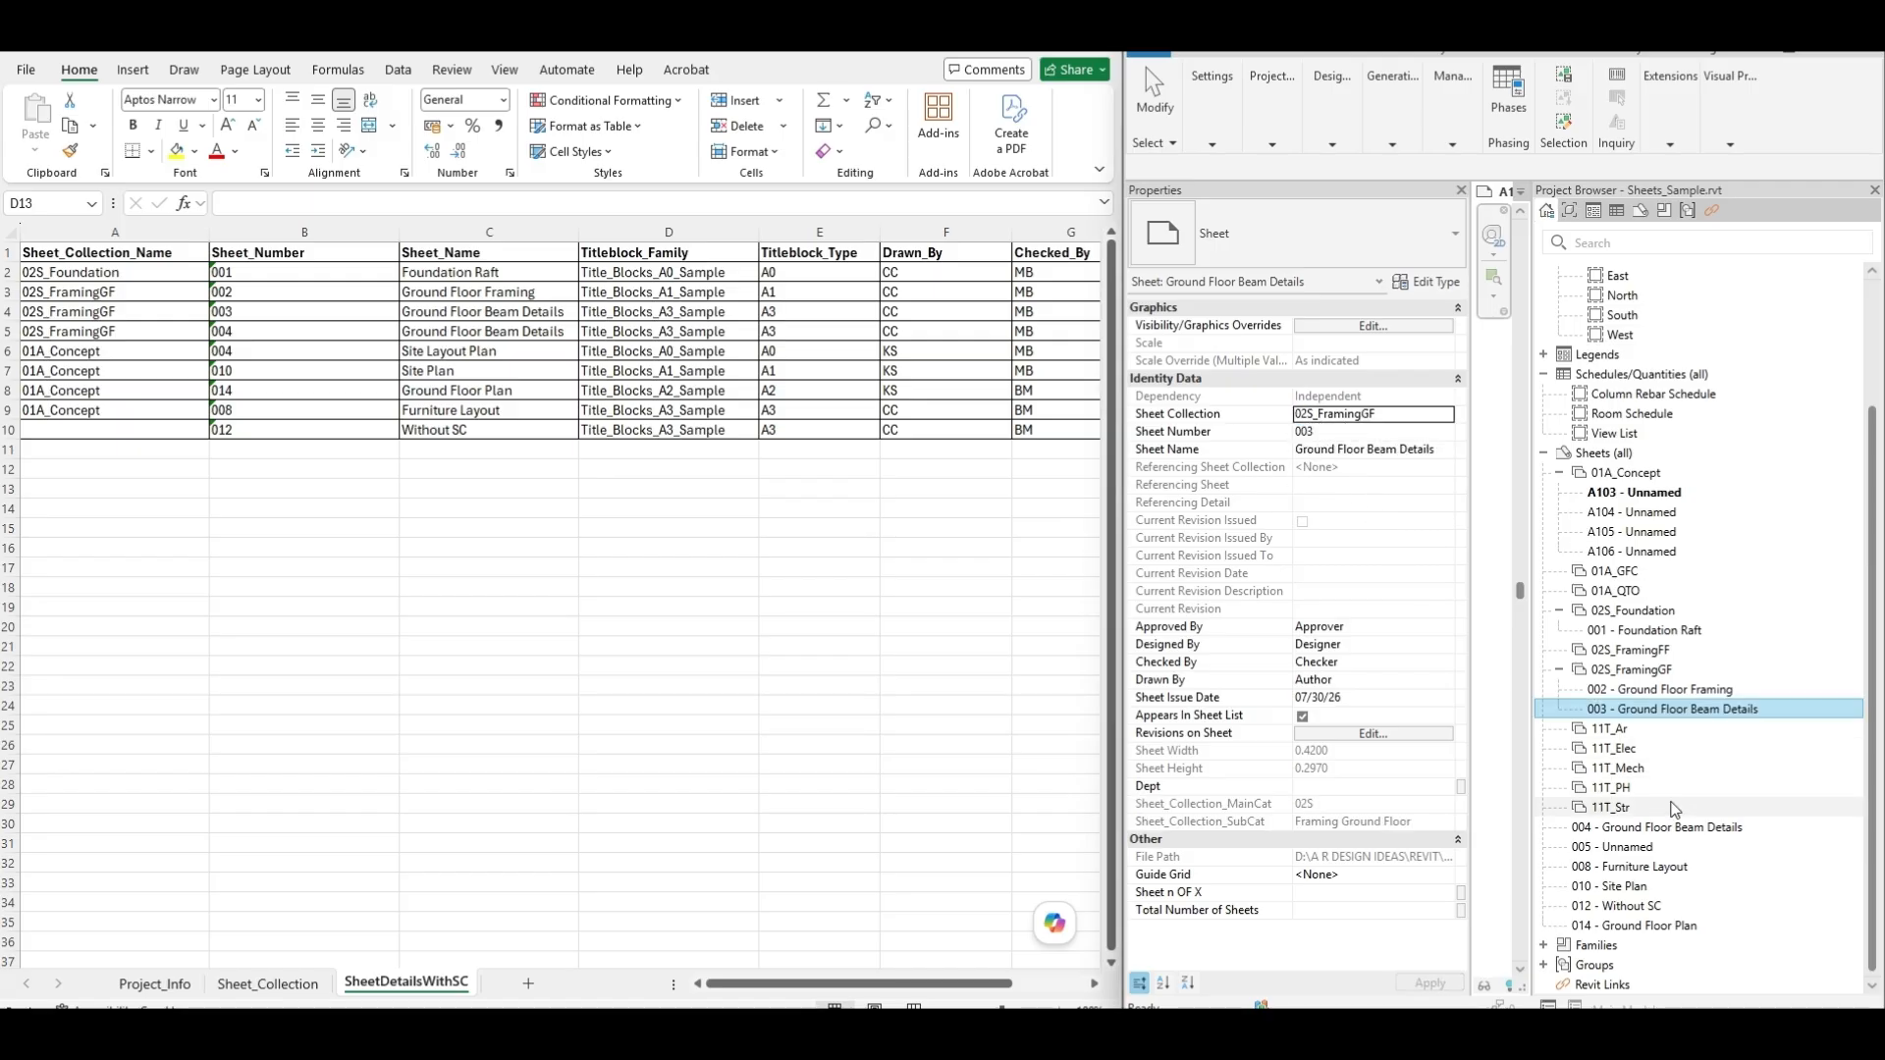
Assign sheet 004 - Ground Floor Beam Details to the 02S_FramingGF sheet collection
left_click(1700, 833)
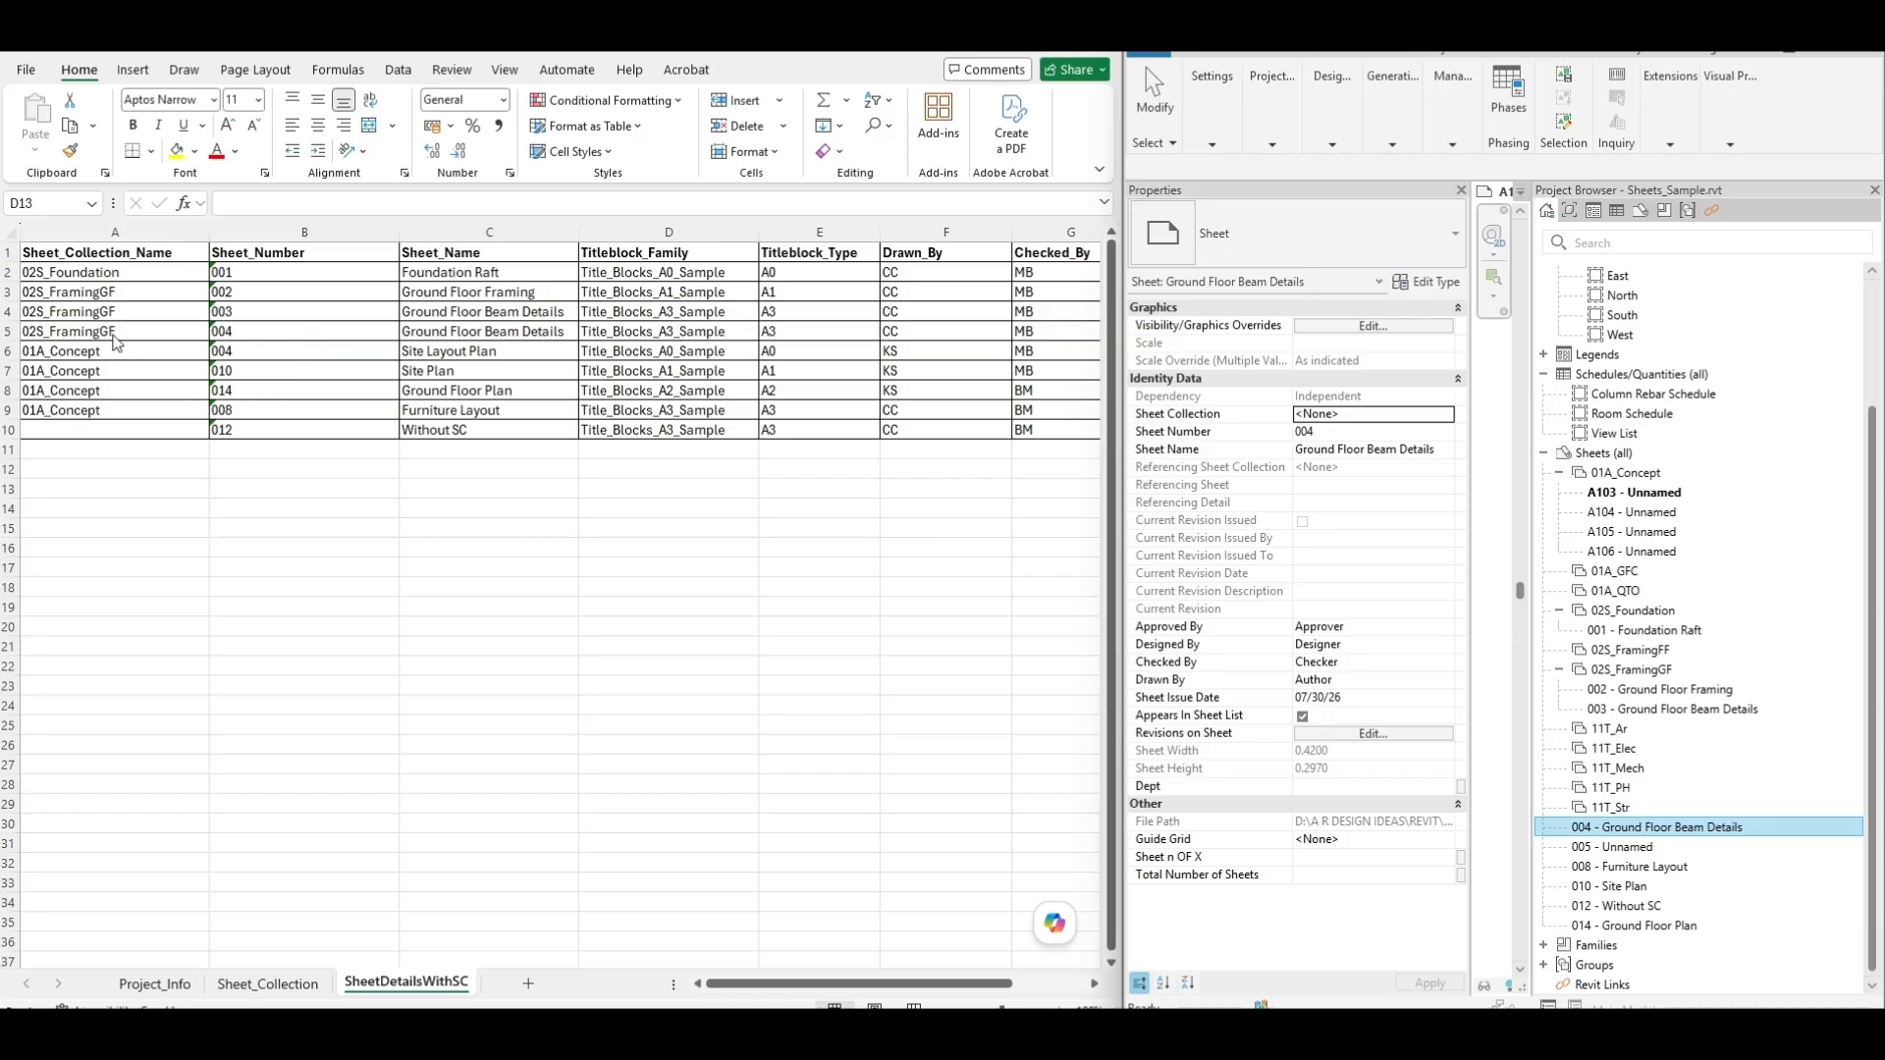
left_click(1421, 421)
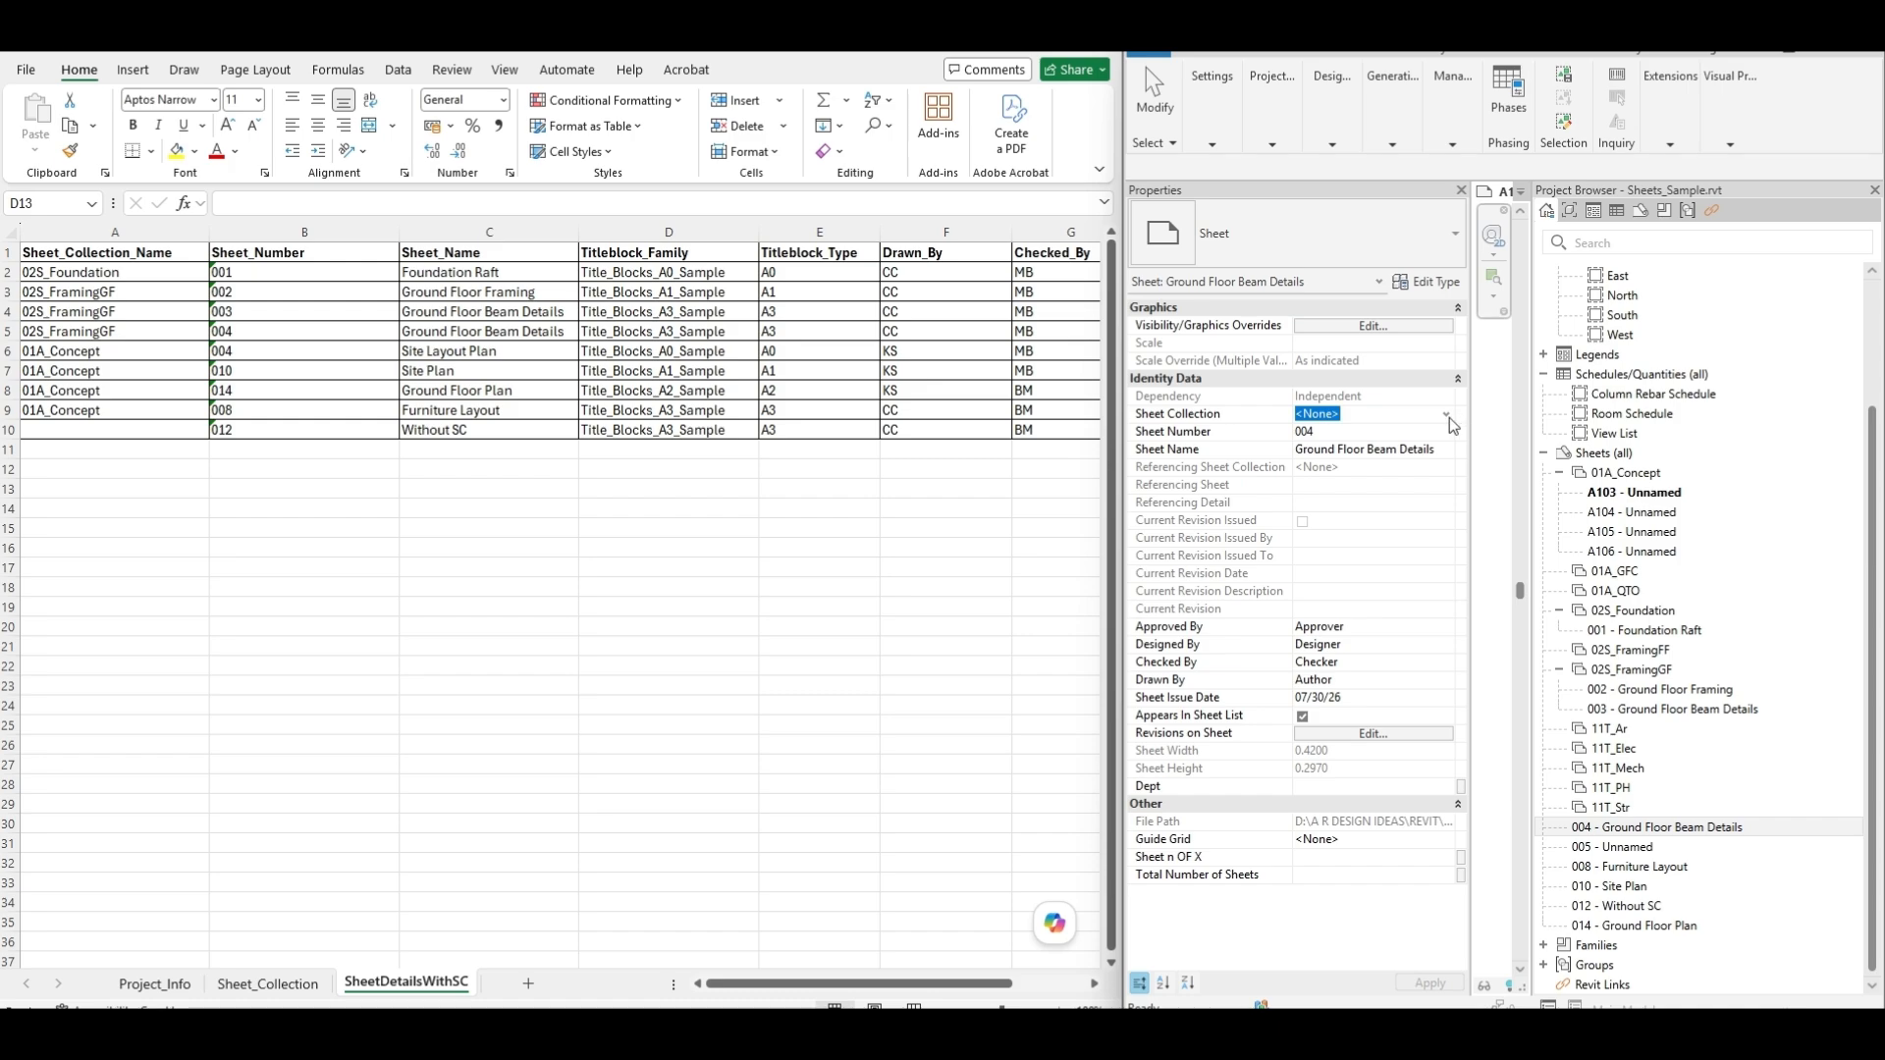
left_click(1445, 414)
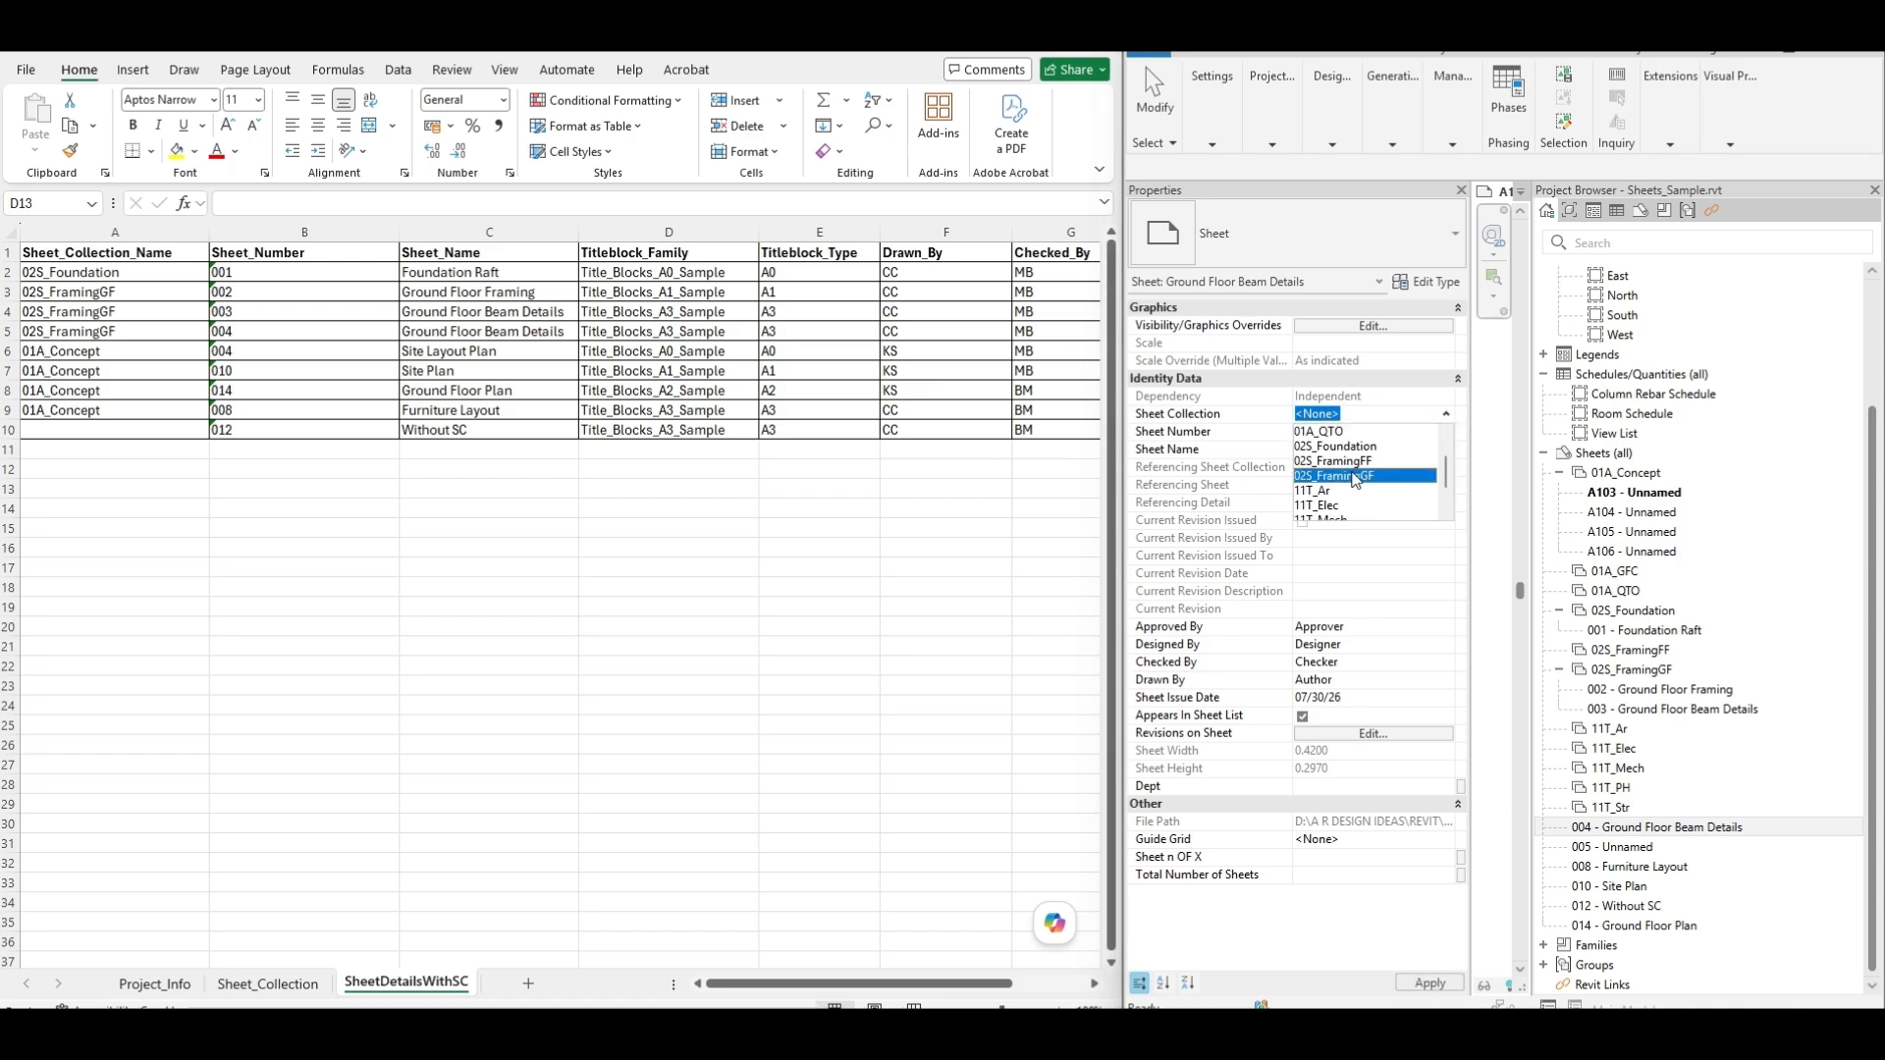
left_click(1375, 512)
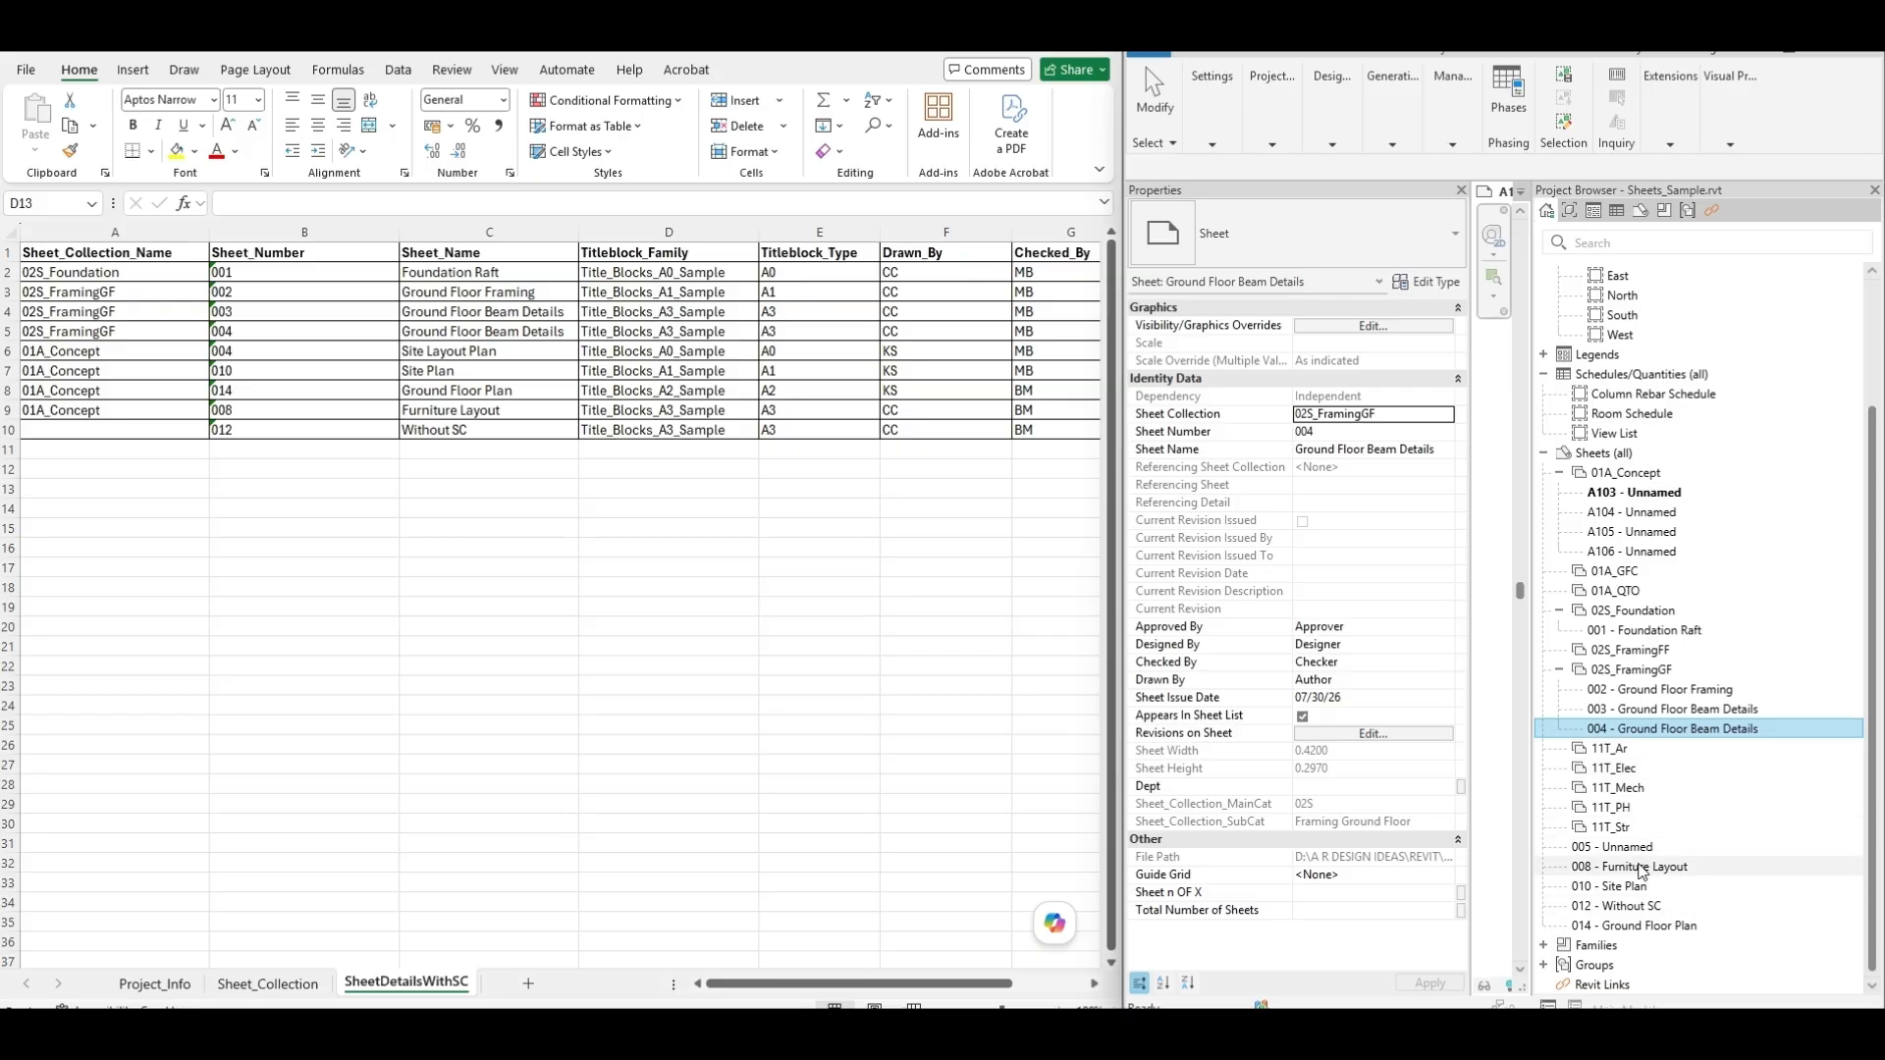
Assign sheet 008 - Furniture Layout to the 01A_Concept sheet collection
left_click(1642, 868)
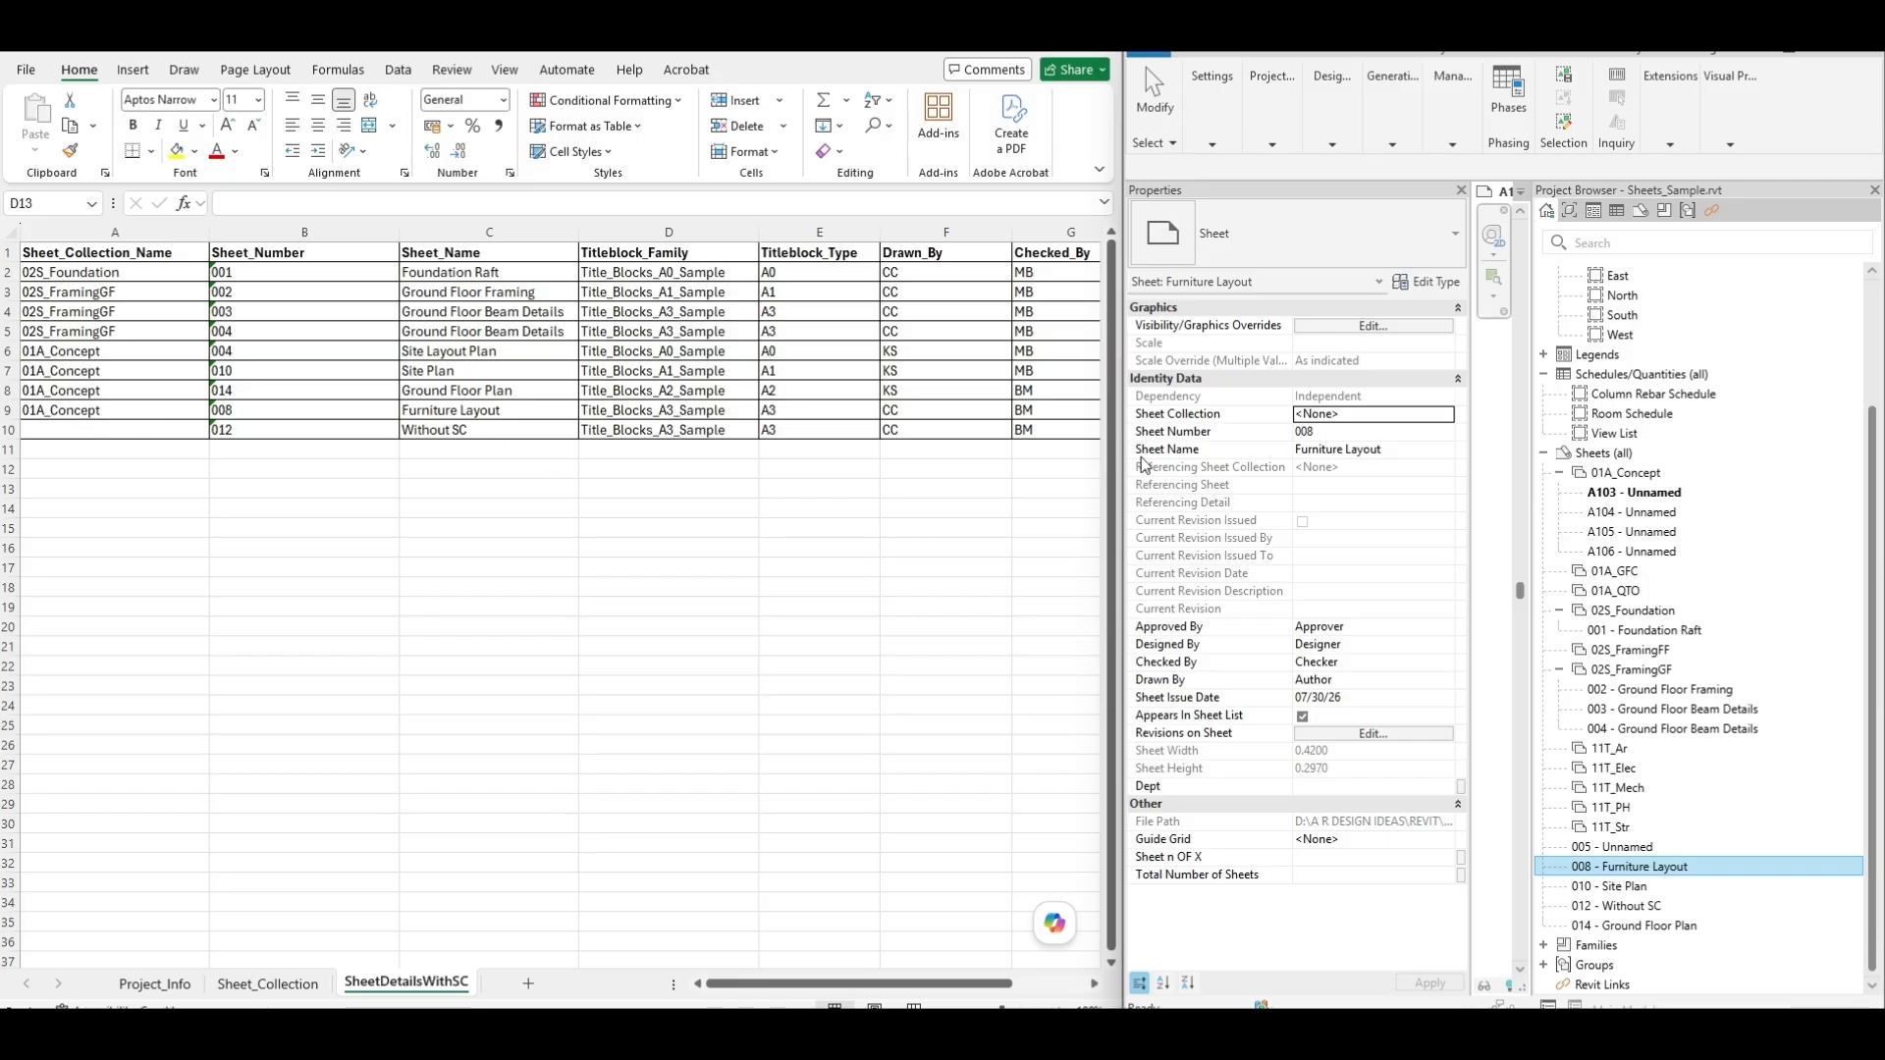
left_click(1446, 416)
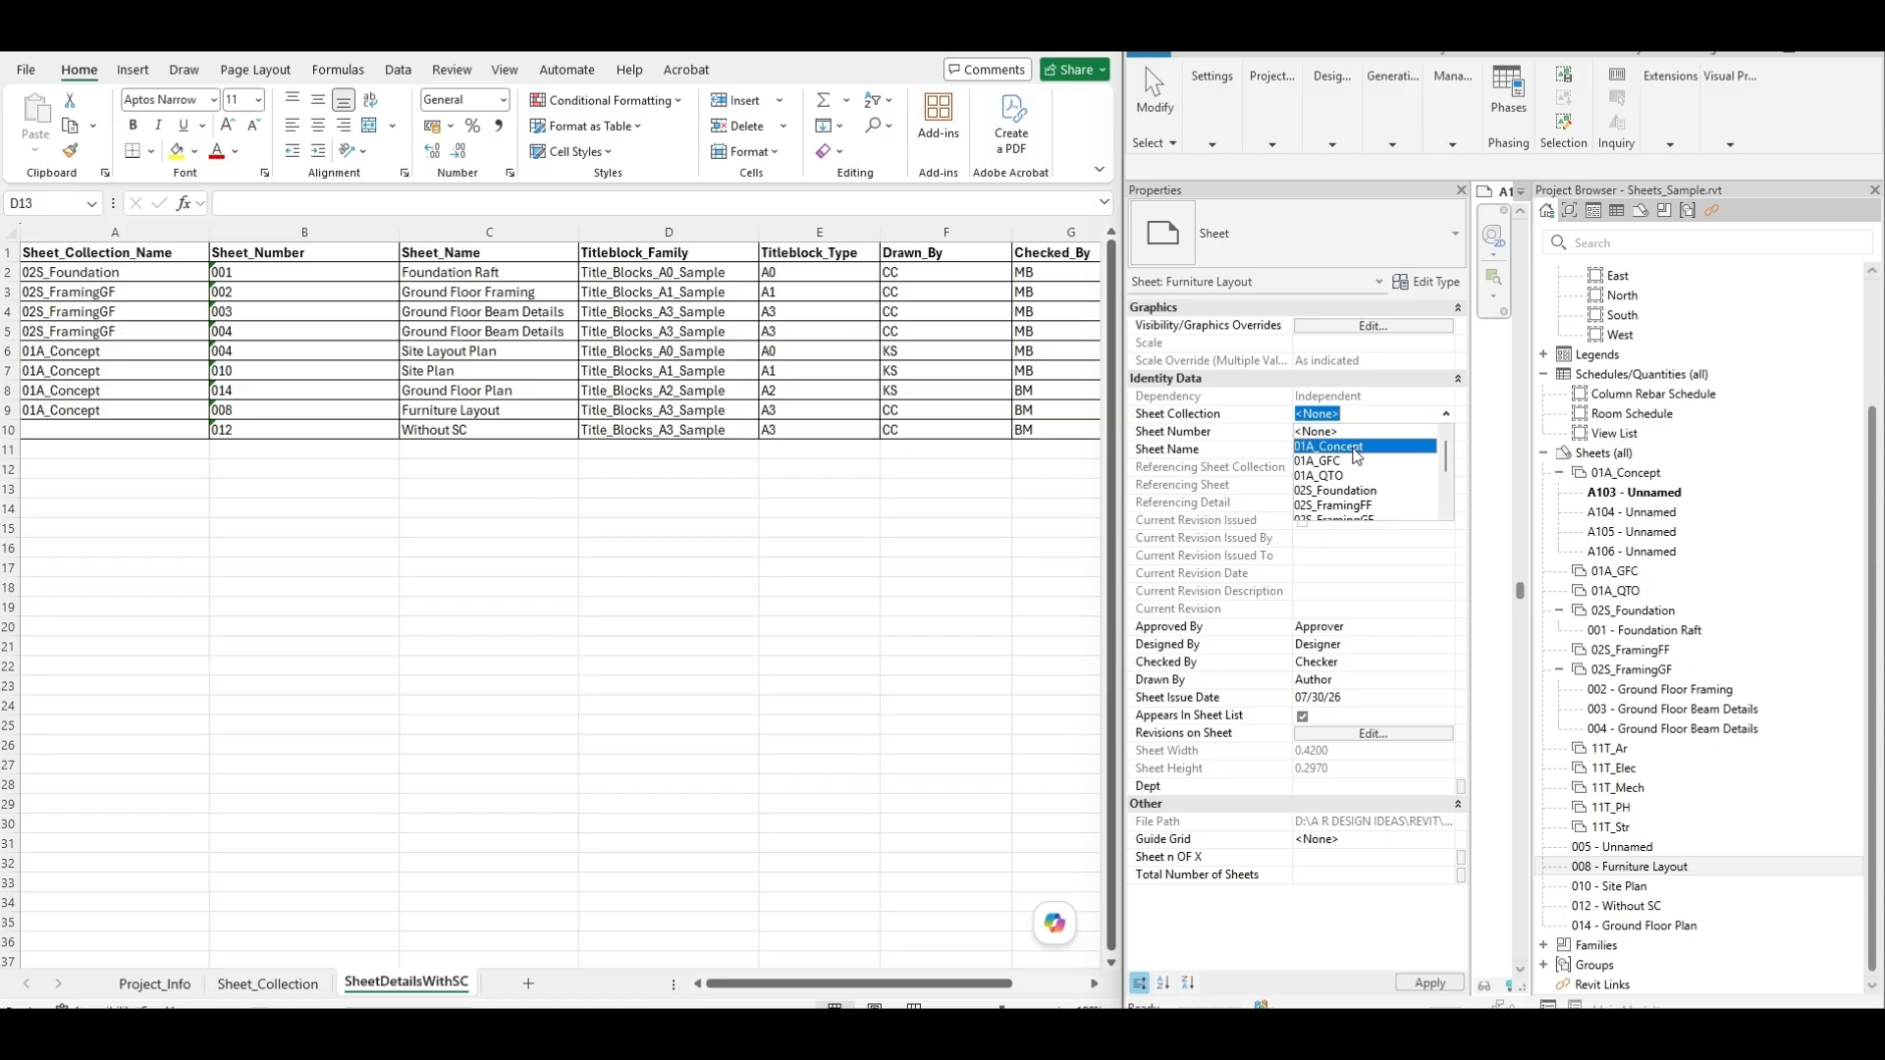
left_click(1363, 447)
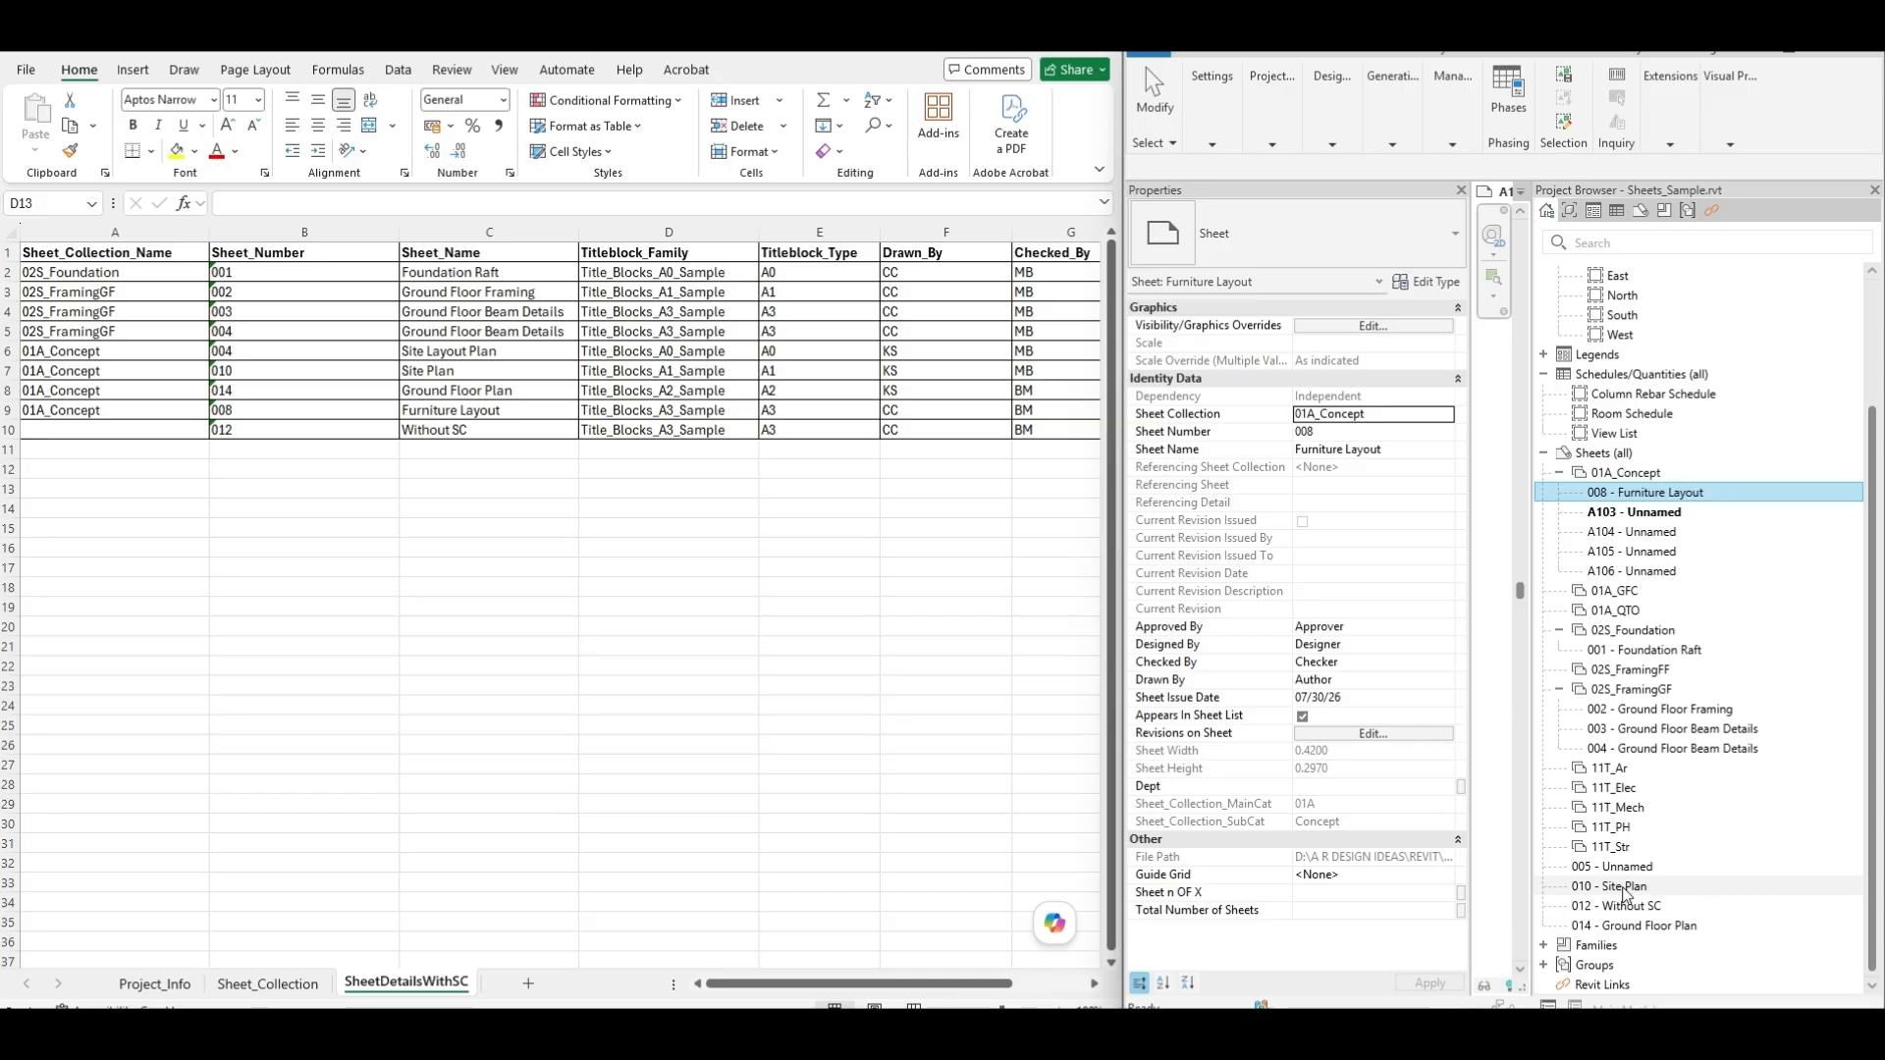
Assign sheet 010 - Site Plan to the 01A_Concept sheet collection
left_click(1610, 887)
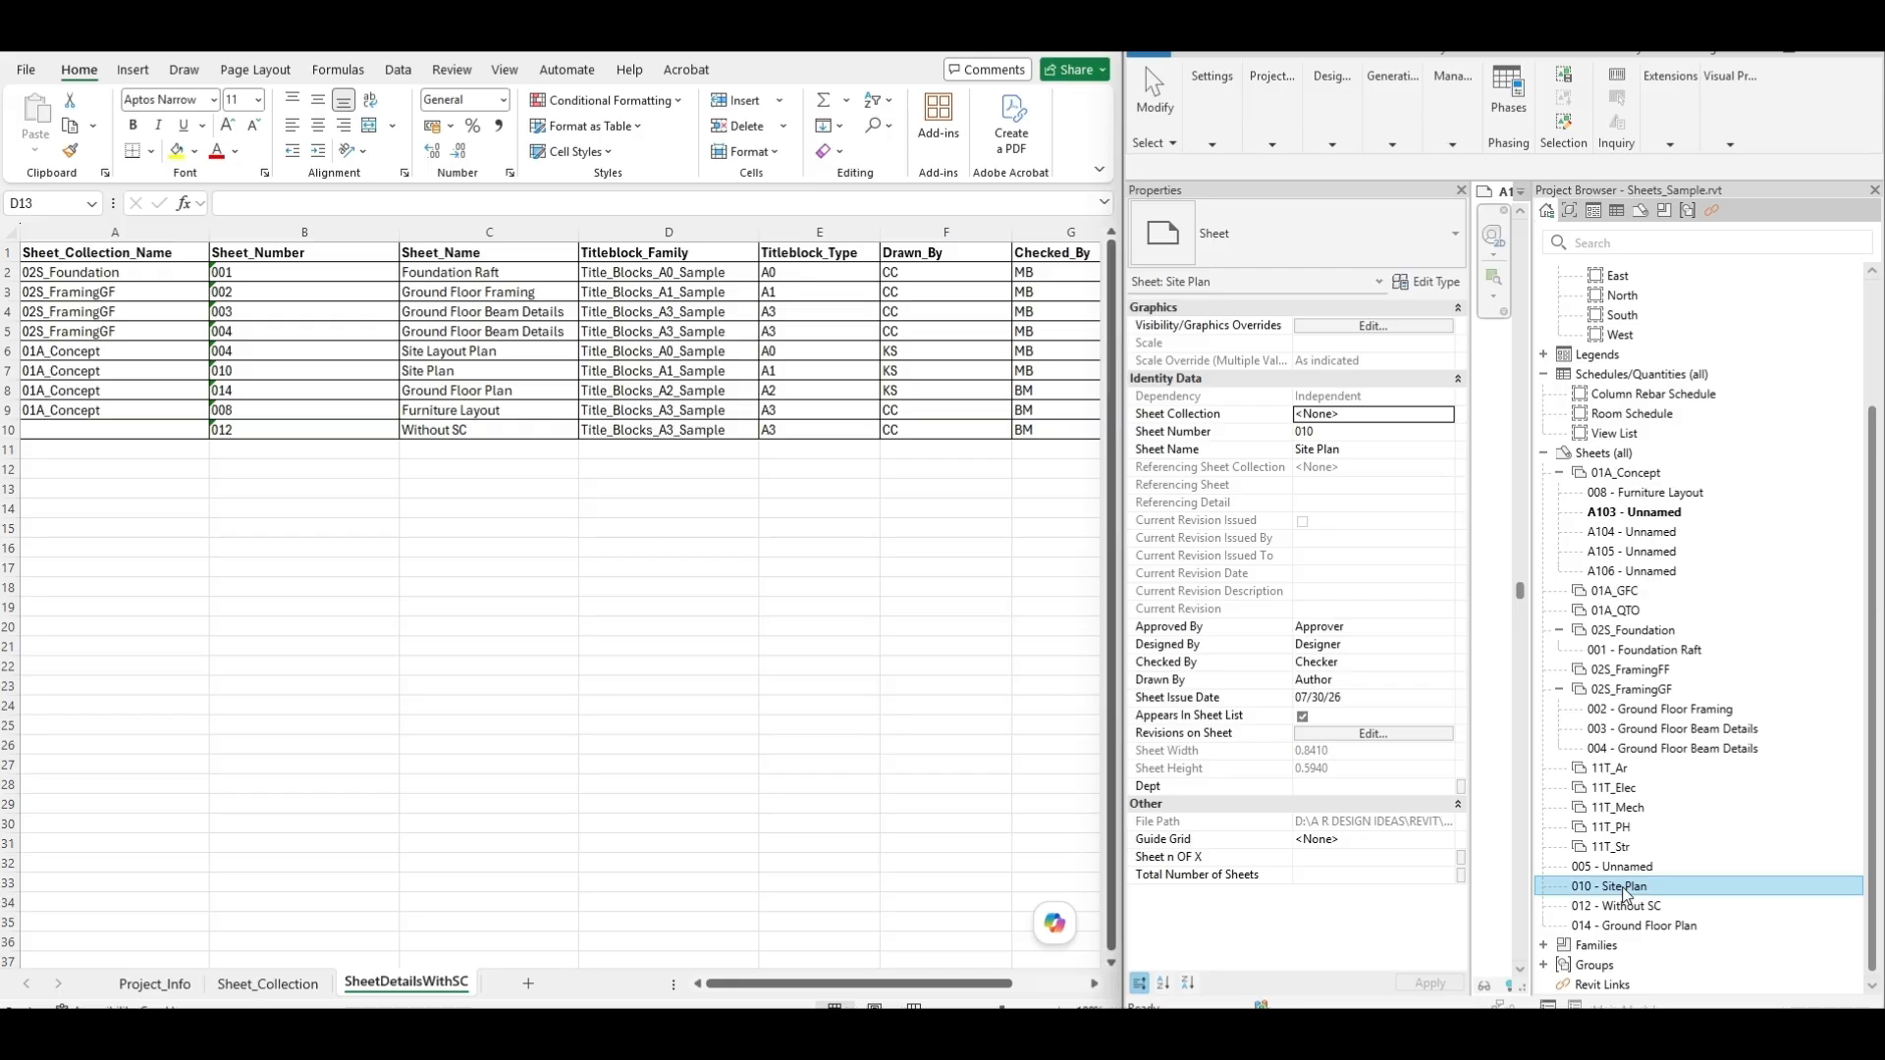
left_click(1434, 415)
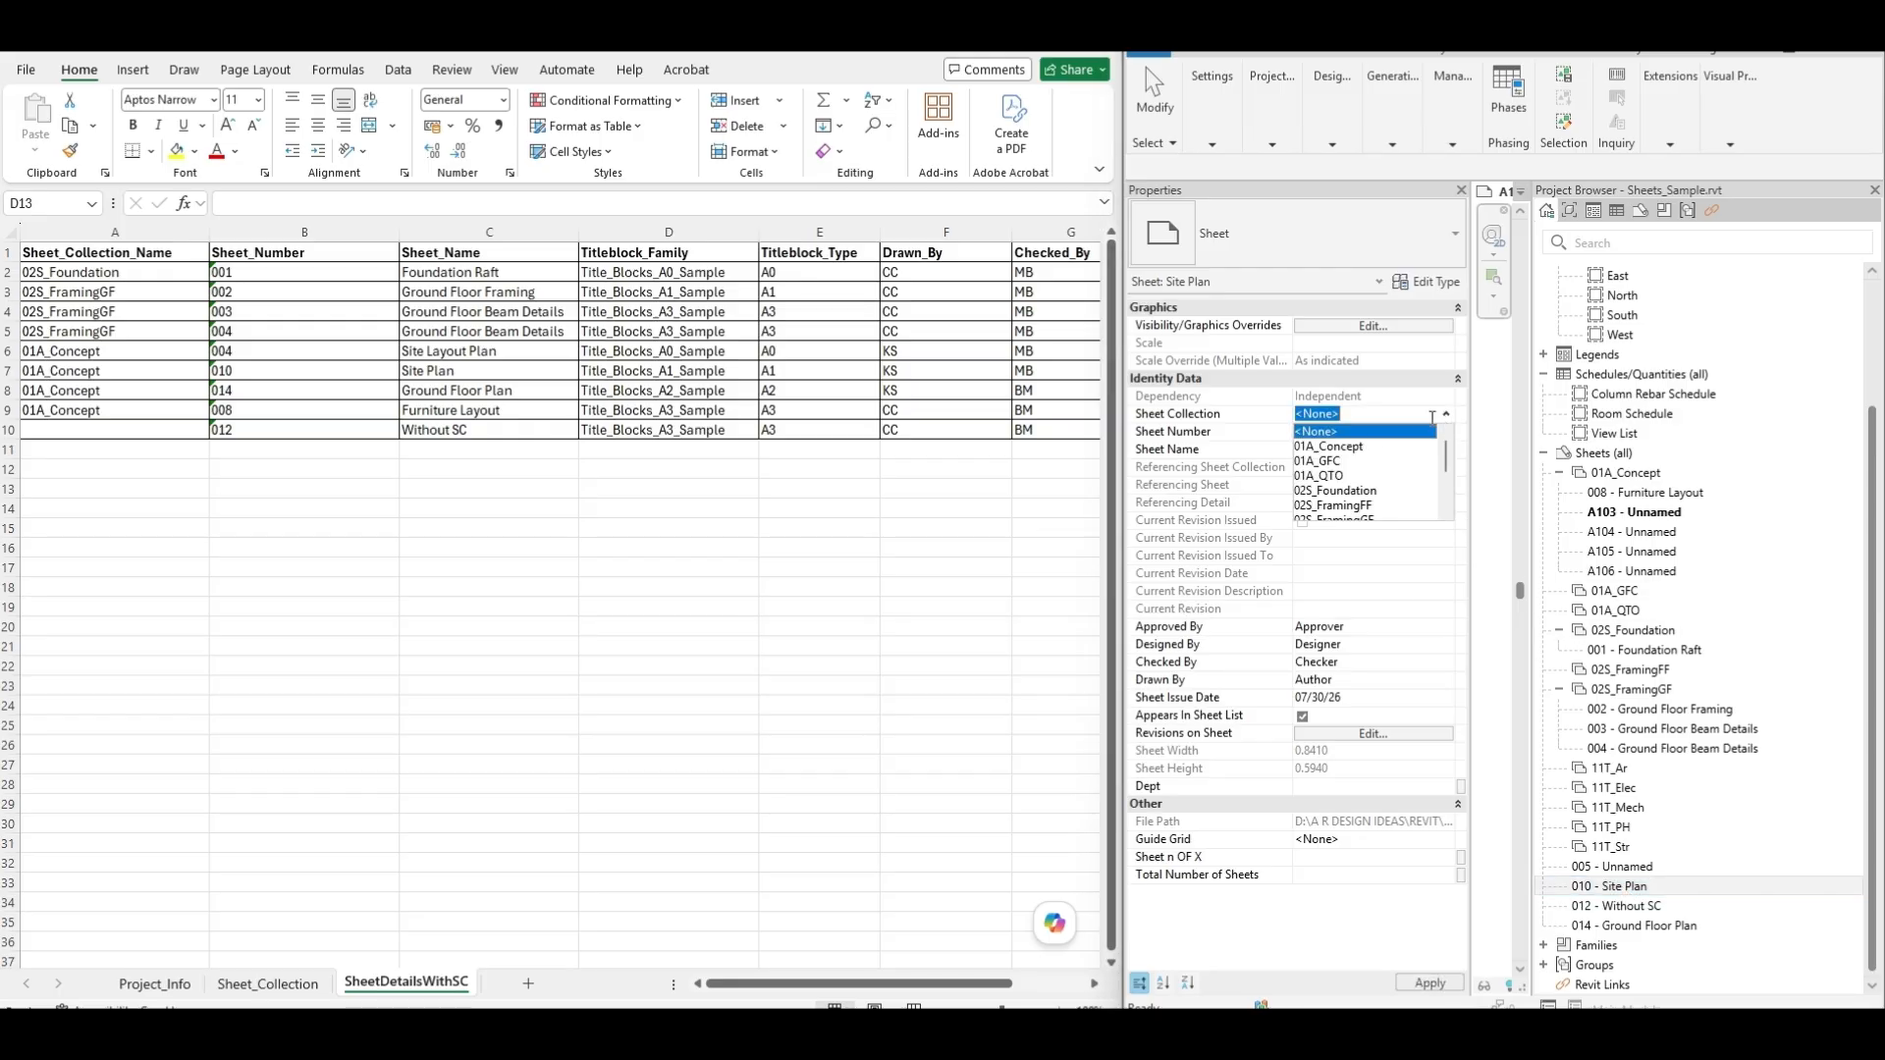
left_click(1328, 447)
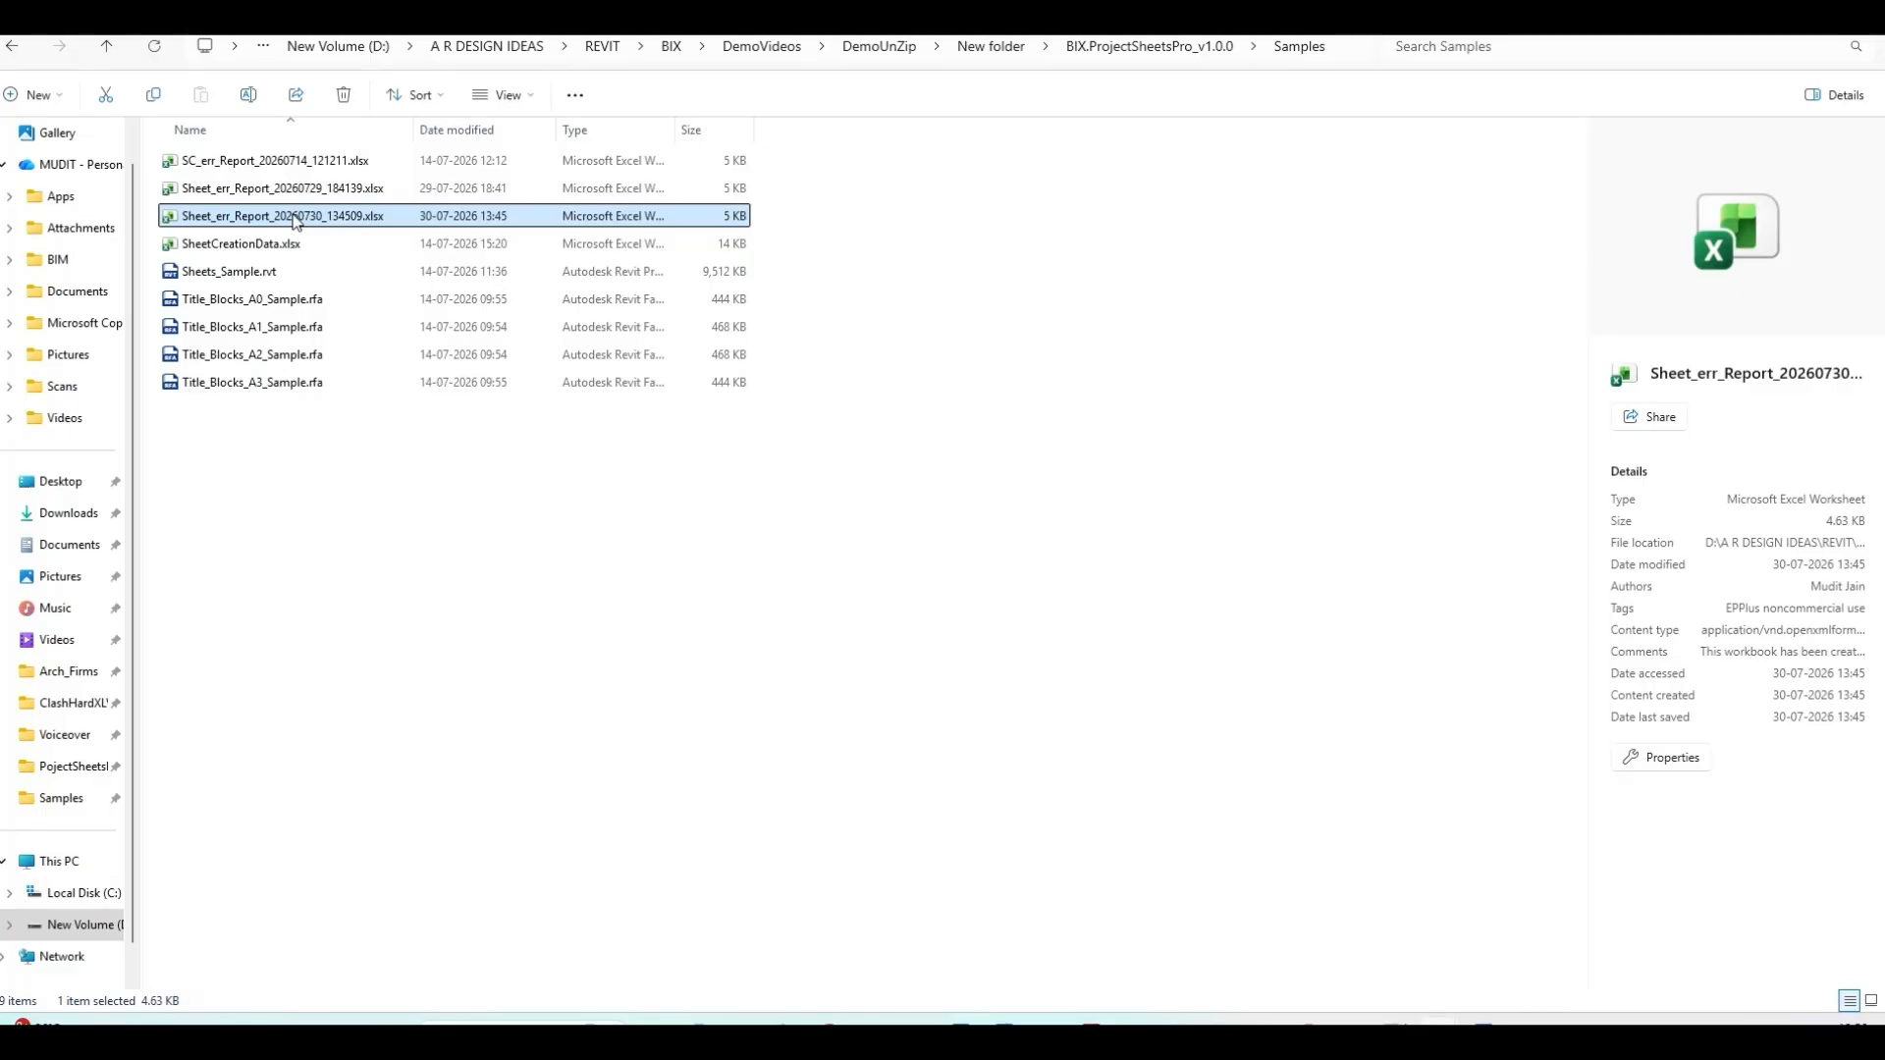
Open the error report Sheet_err_Report_20260730_134509.xlsx from the Samples folder in Excel to examine the failed sheet rows
key("Return")
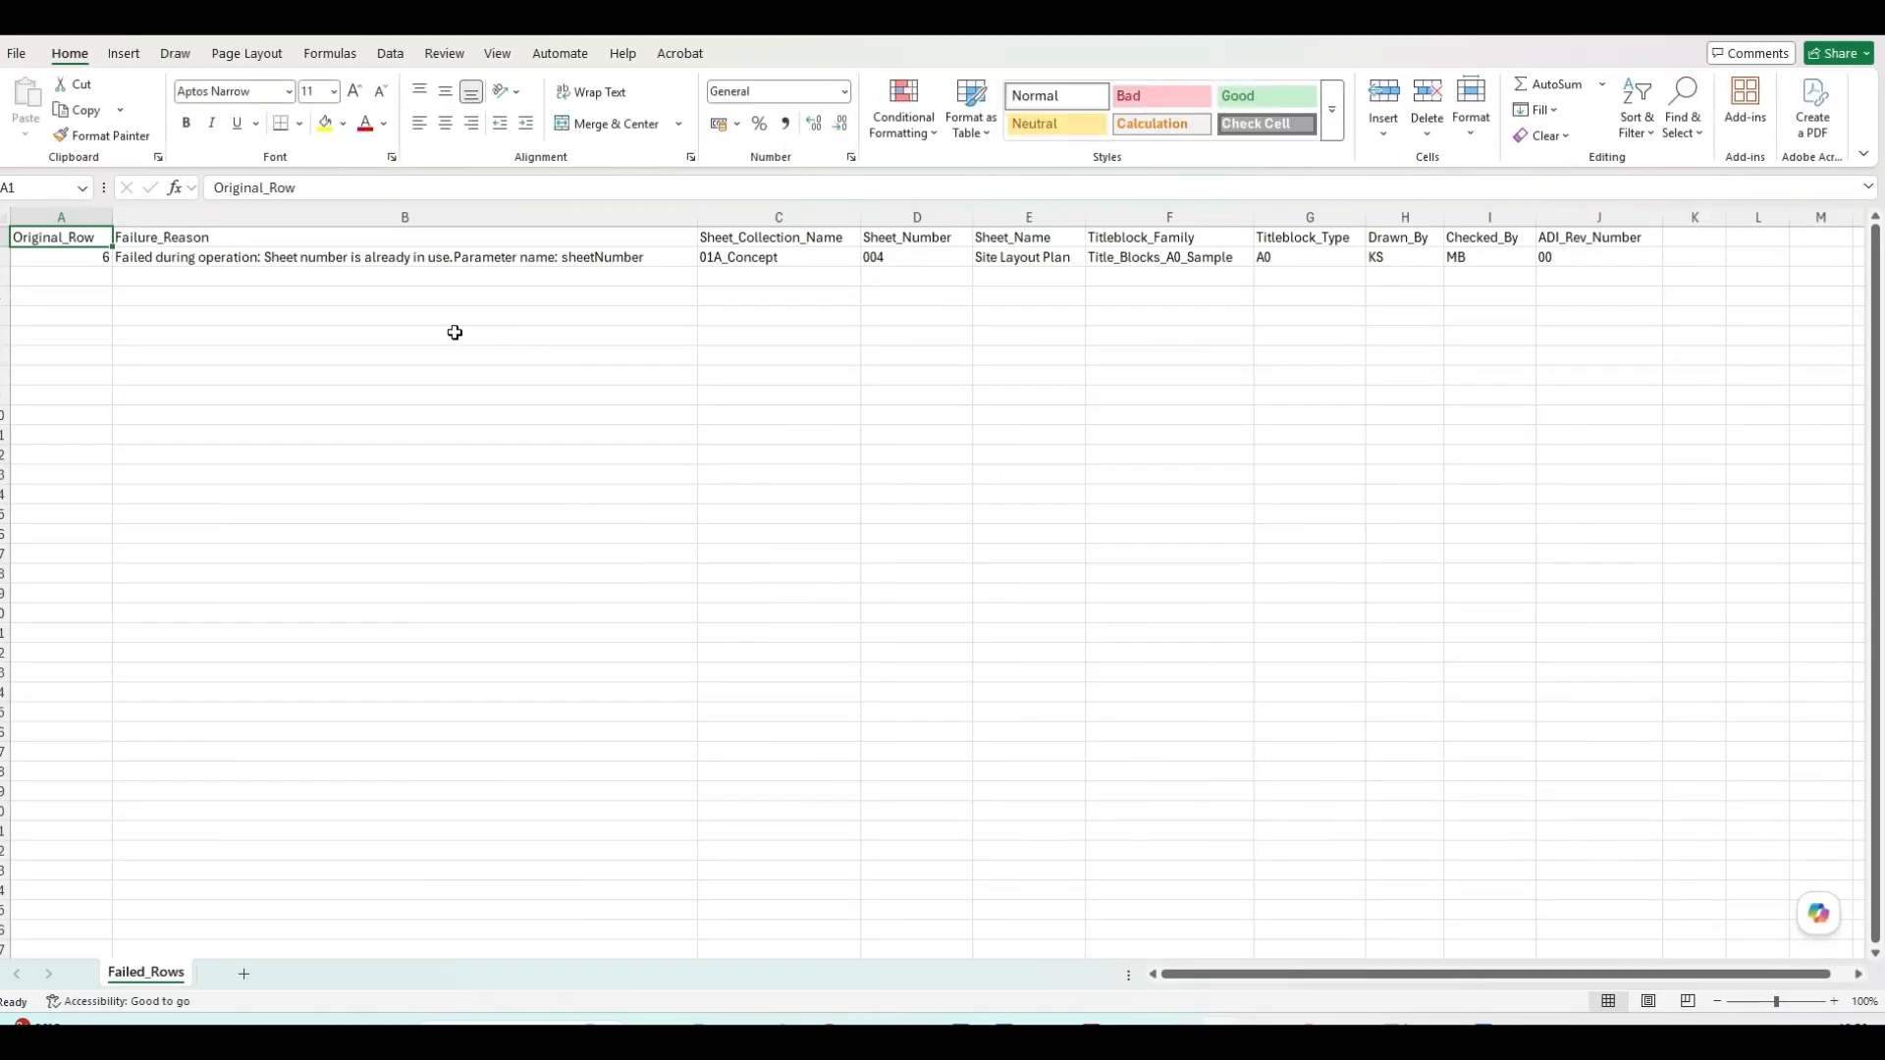